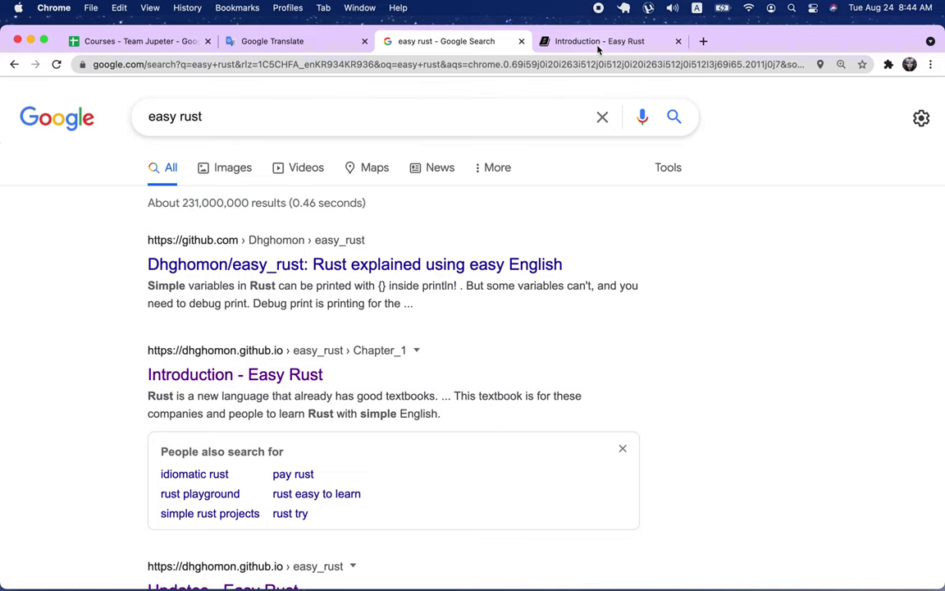
# Open the Easy Rust book's Introduction page and look through its chapter list
pyautogui.click(575, 41)
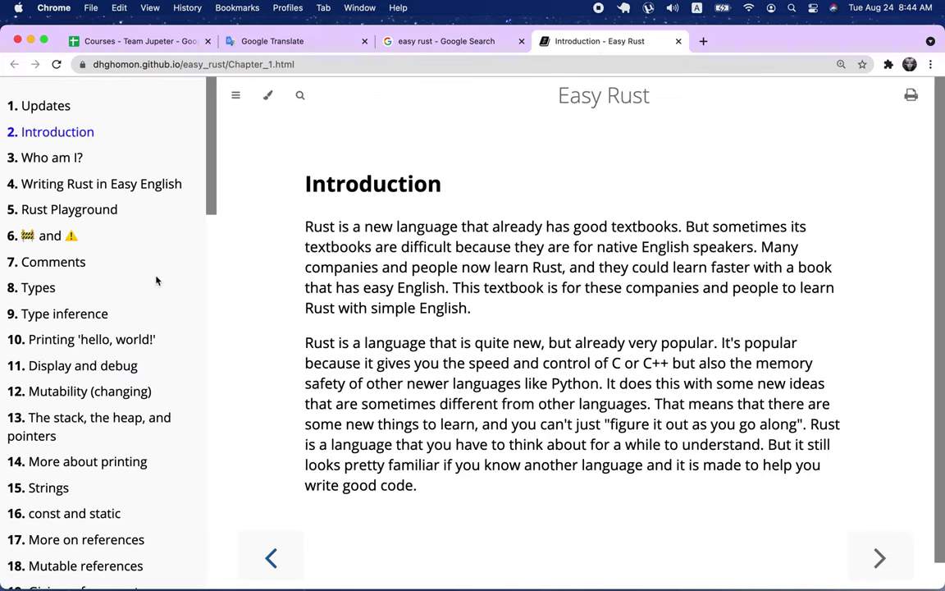
pyautogui.scroll(-10, 152, 279)
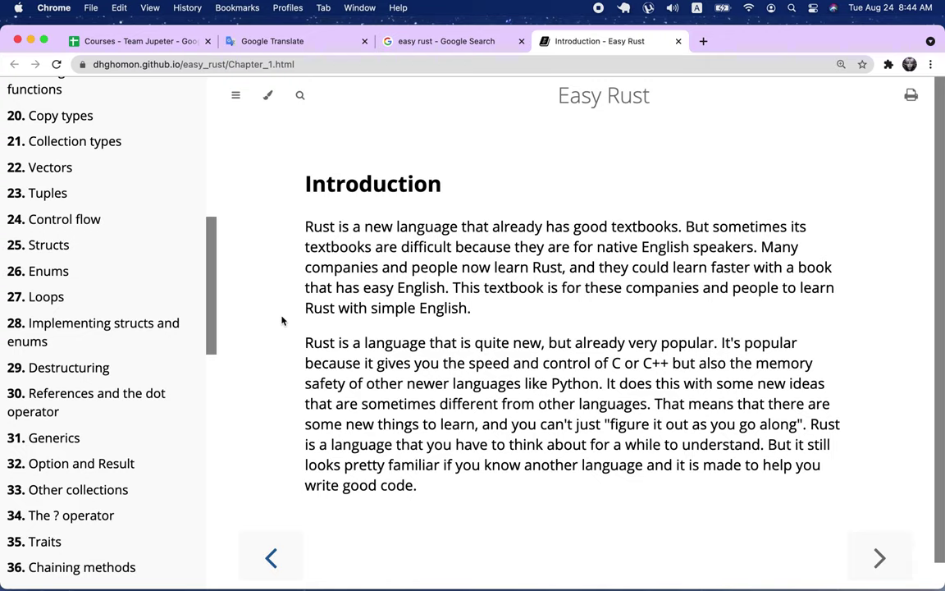
# In the Courses spreadsheet, open the 커리큘럼 sheet and view the 영어의 구조(A) course under 초급 3
pyautogui.click(150, 42)
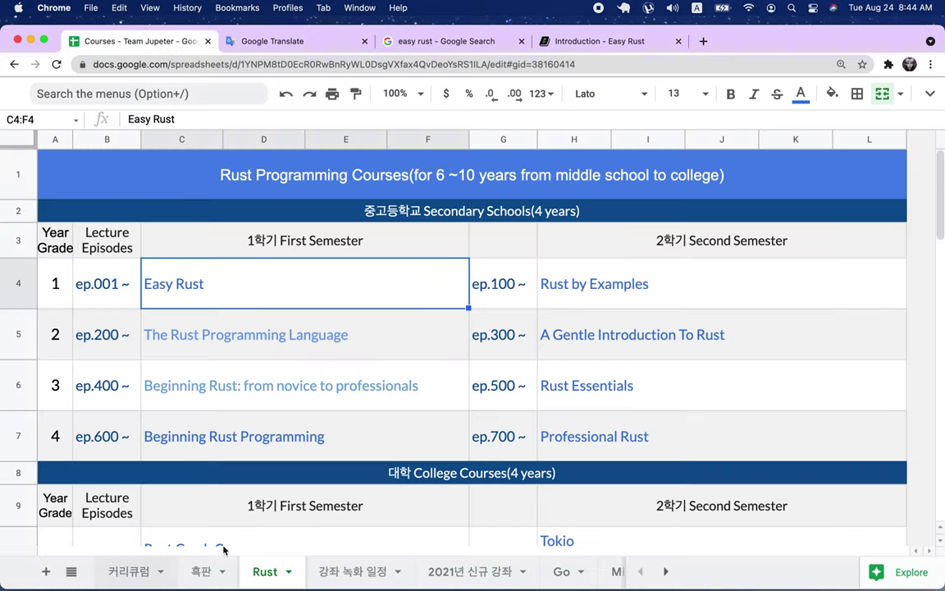
pyautogui.click(129, 571)
pyautogui.scroll(15, 465, 419)
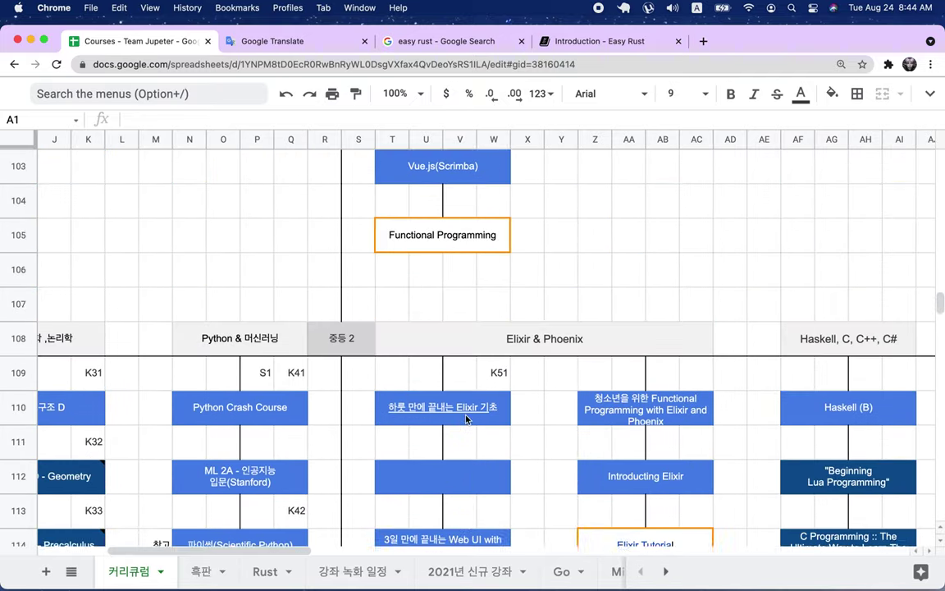
pyautogui.scroll(17, 466, 420)
pyautogui.hscroll(-5, 466, 420)
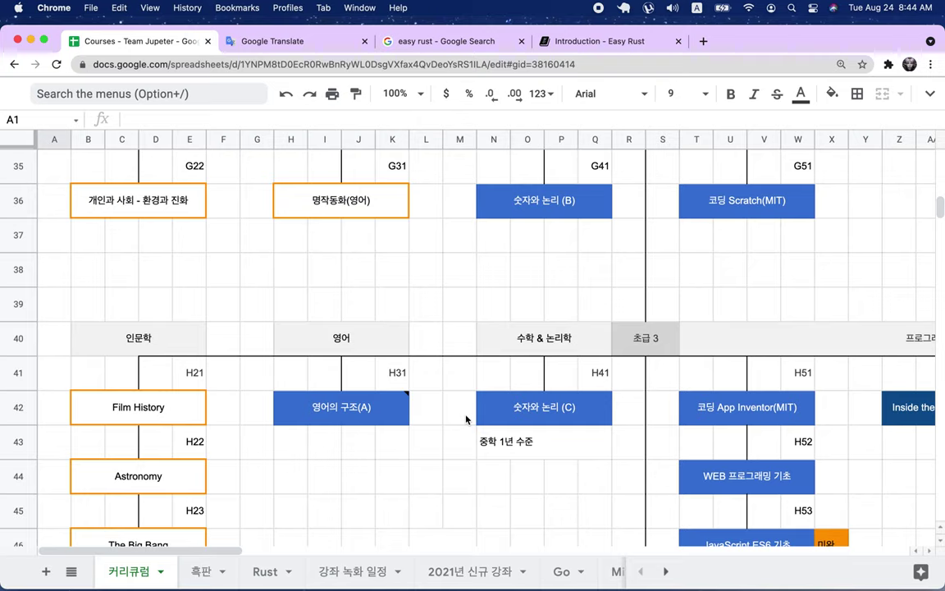
pyautogui.click(371, 414)
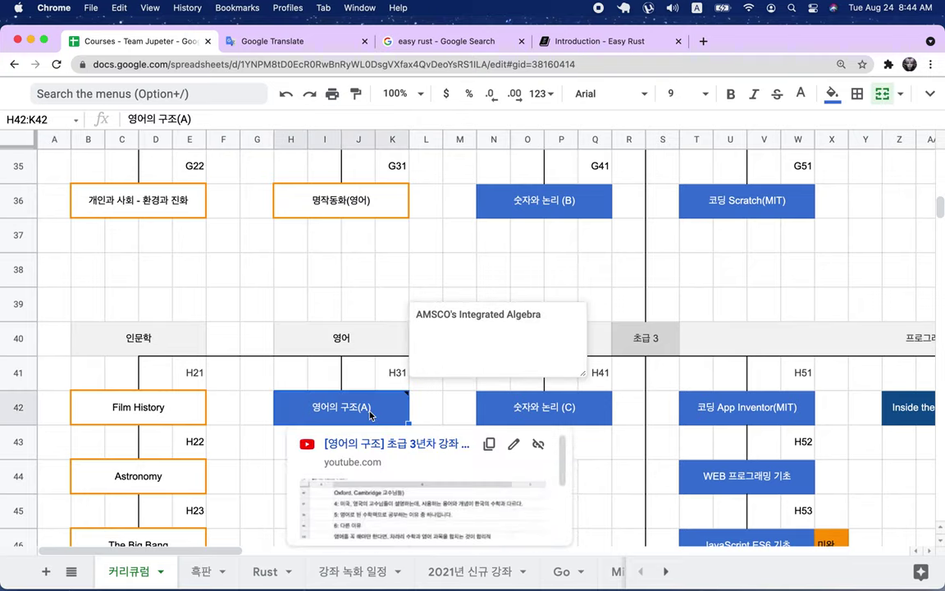
# Review the curriculum from 초급 3 down to 중등 1 and inspect the 영어의 구조 C course
pyautogui.click(377, 293)
pyautogui.scroll(-2, 377, 293)
pyautogui.scroll(-4, 378, 293)
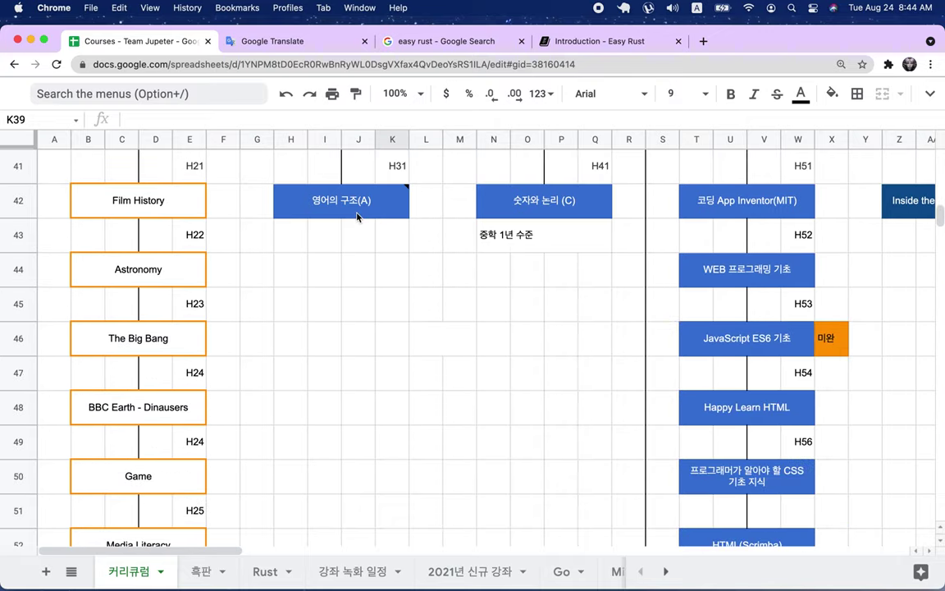
pyautogui.click(325, 201)
pyautogui.scroll(-6, 328, 419)
pyautogui.scroll(-5, 328, 419)
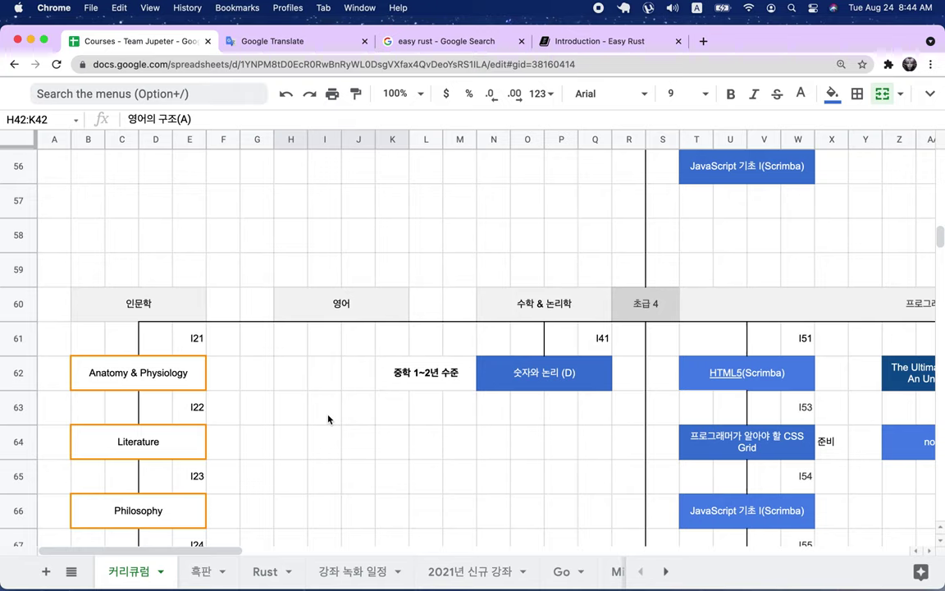
pyautogui.scroll(-8, 328, 418)
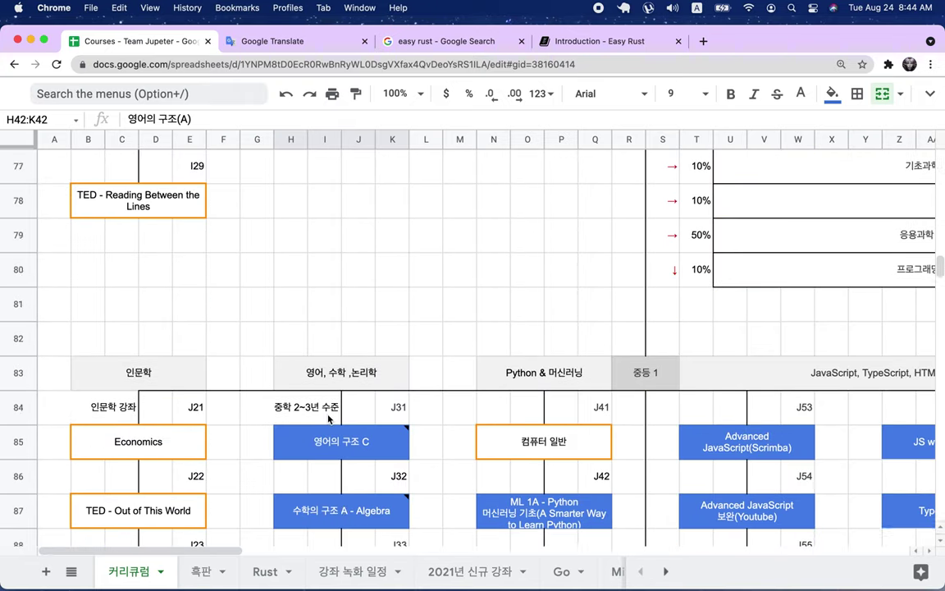
pyautogui.click(366, 304)
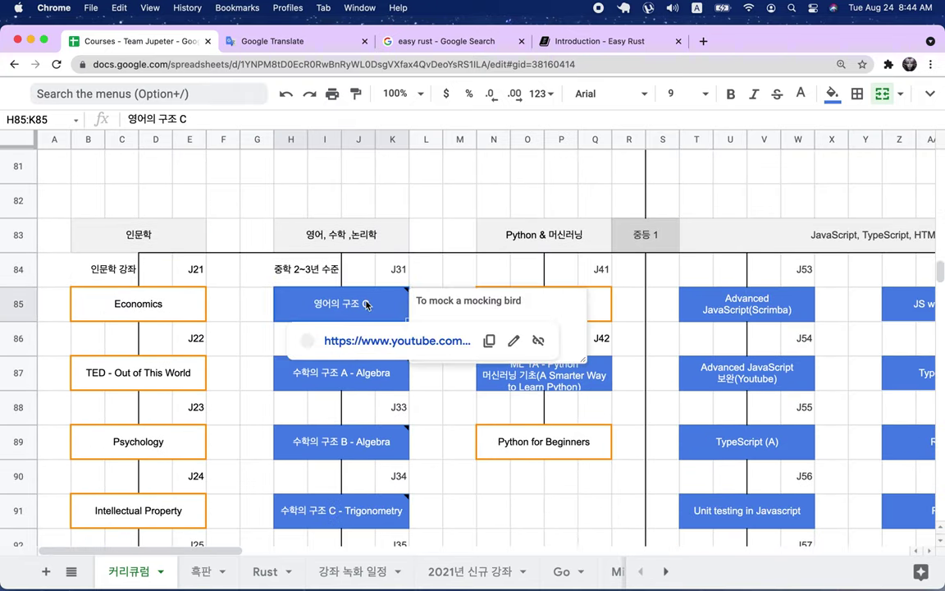
# Return to the Easy Rust Introduction page and translate it into Korean with the Google Translate extension
pyautogui.click(592, 41)
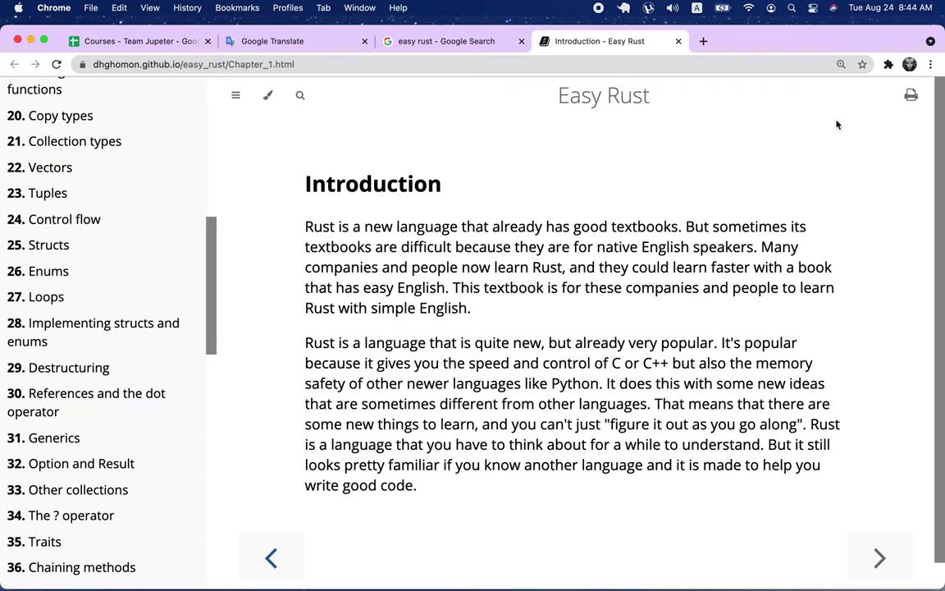
pyautogui.click(888, 64)
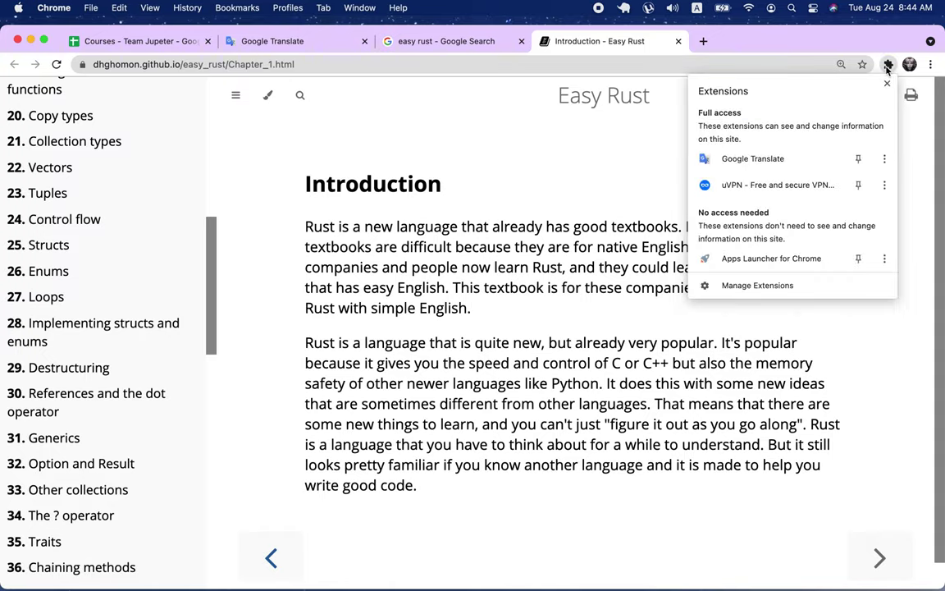
pyautogui.click(775, 162)
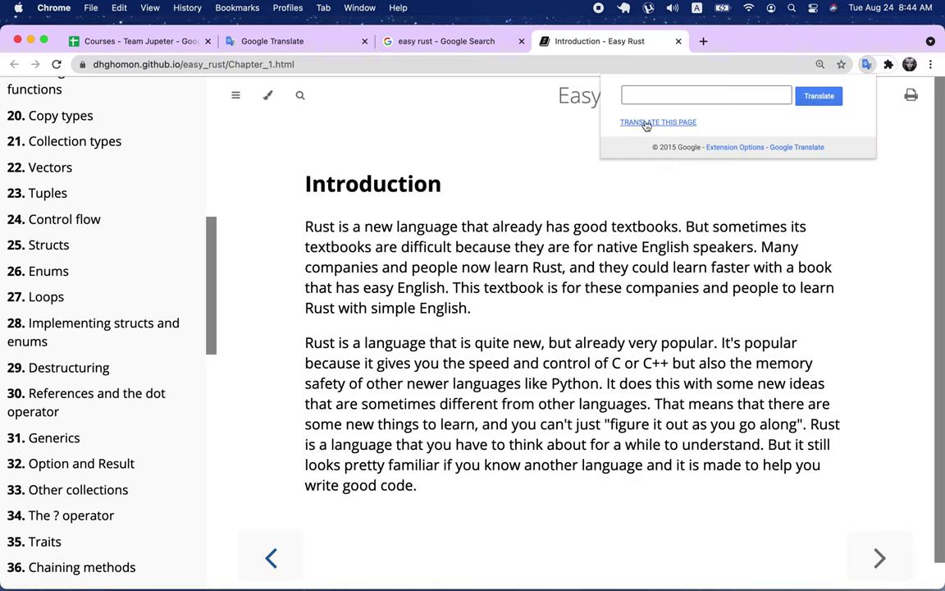
pyautogui.click(687, 122)
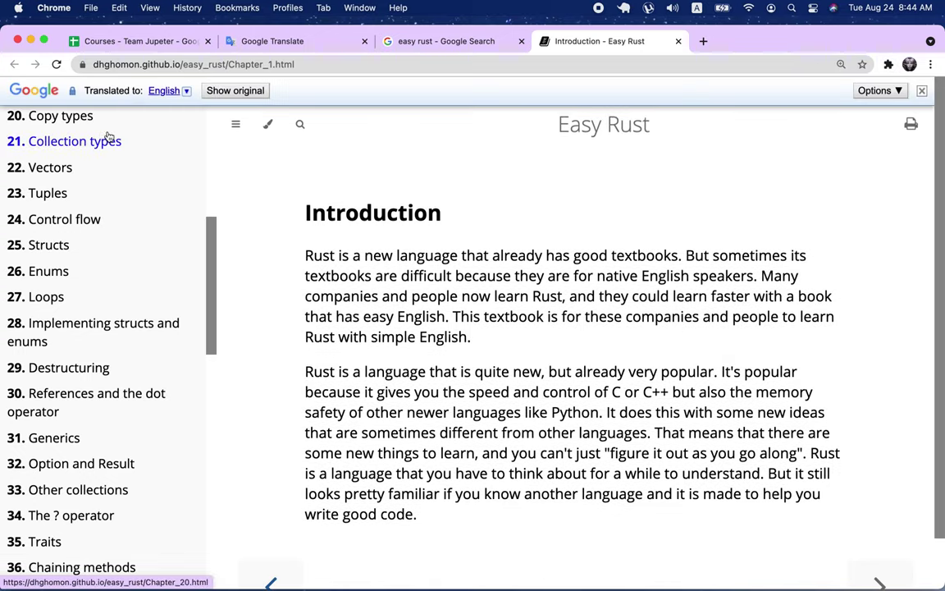
pyautogui.click(187, 91)
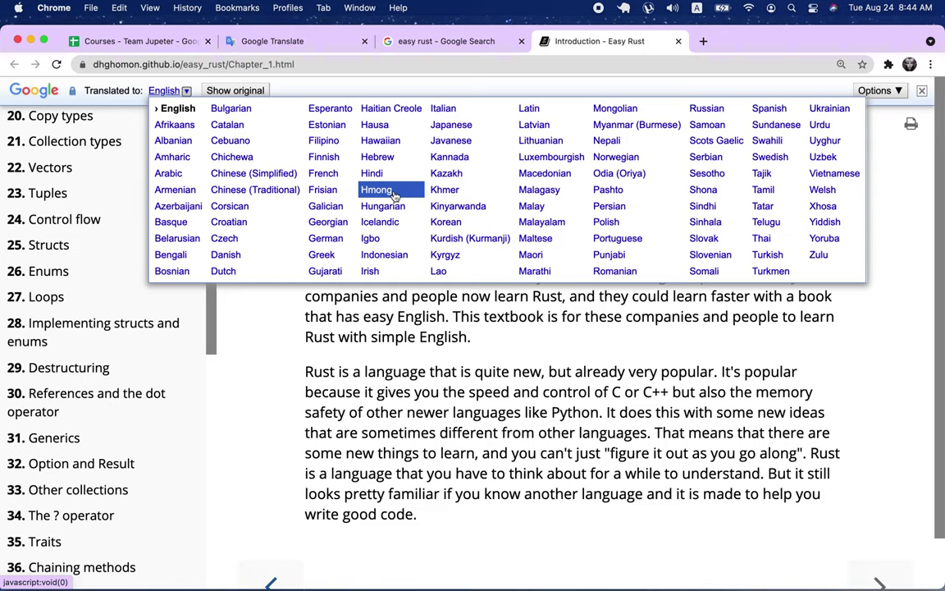
pyautogui.click(448, 222)
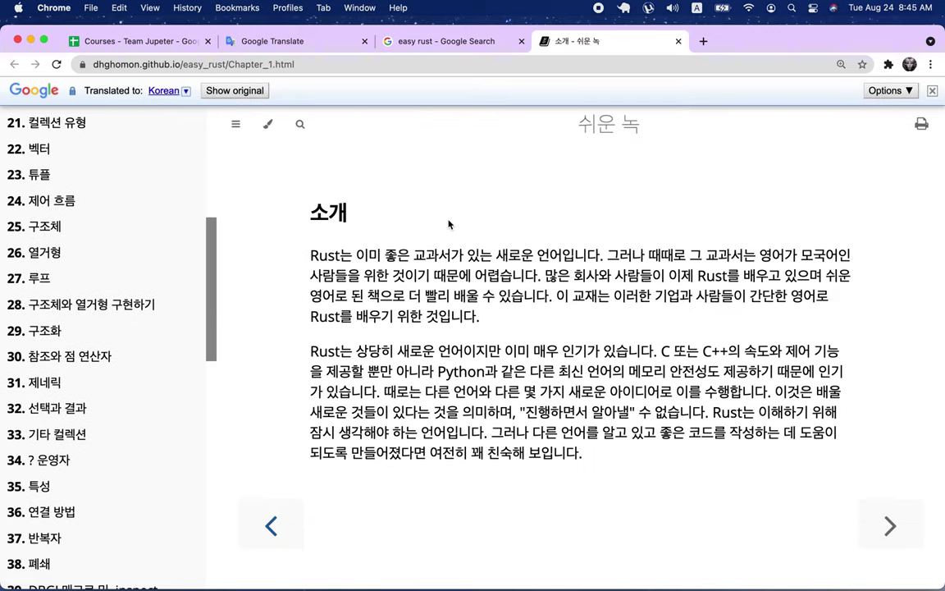
# Open chapter 4, Writing Rust in Easy English, from the chapter list and look over its table of contents
pyautogui.scroll(10, 148, 185)
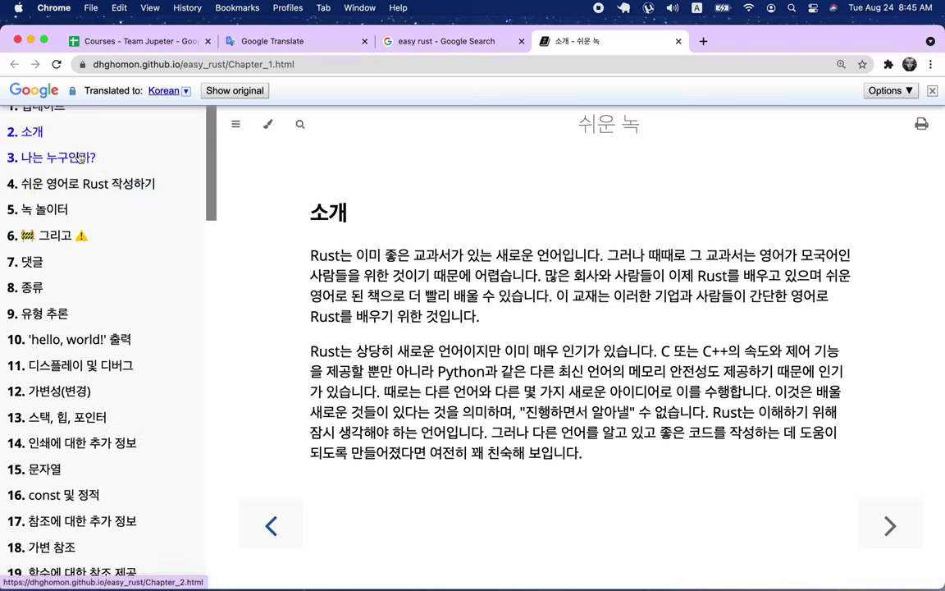
pyautogui.moveTo(64, 162)
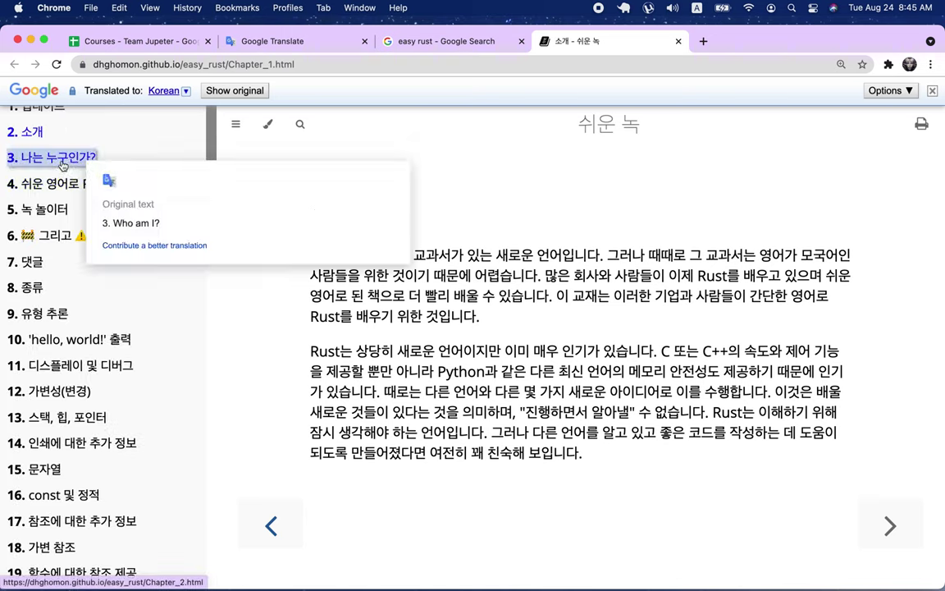
pyautogui.click(49, 187)
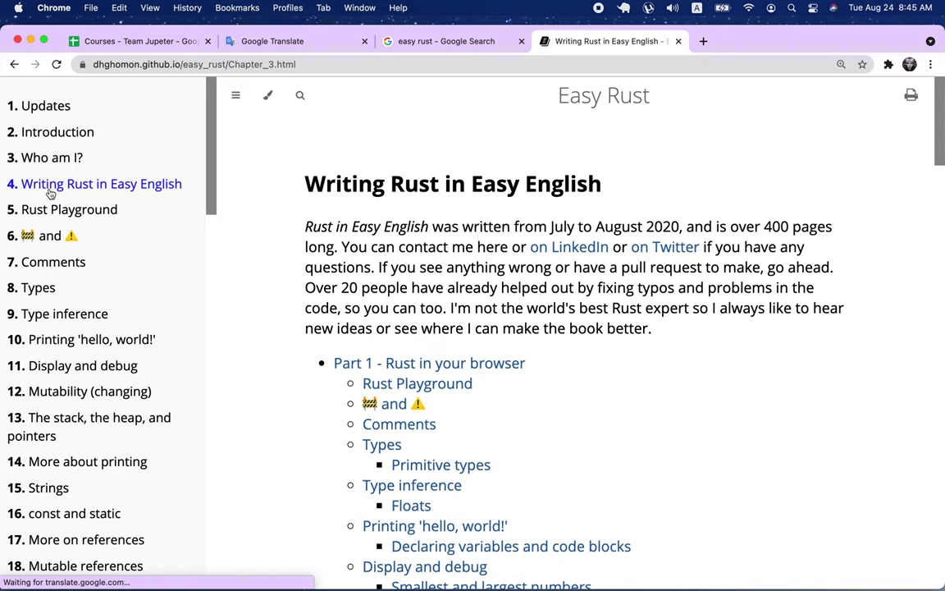
pyautogui.scroll(-5, 431, 344)
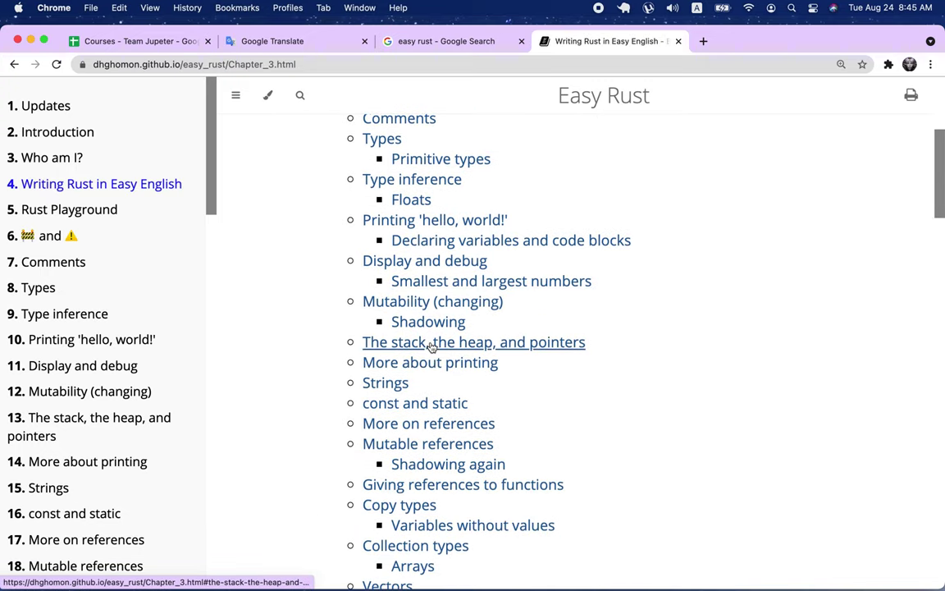
# Open chapter 5, Rust Playground, and translate the page into Korean with the Google Translate extension
pyautogui.click(105, 210)
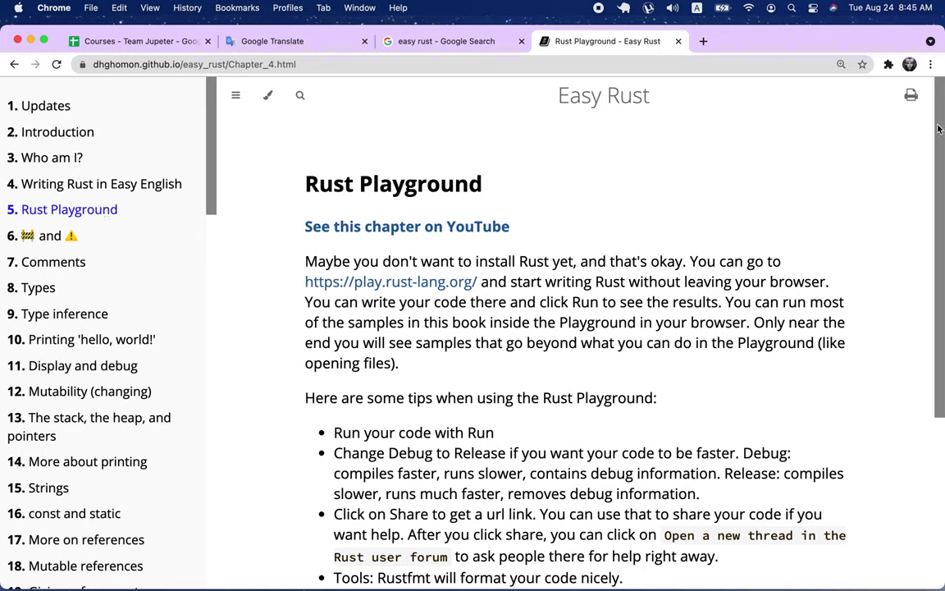
pyautogui.click(887, 67)
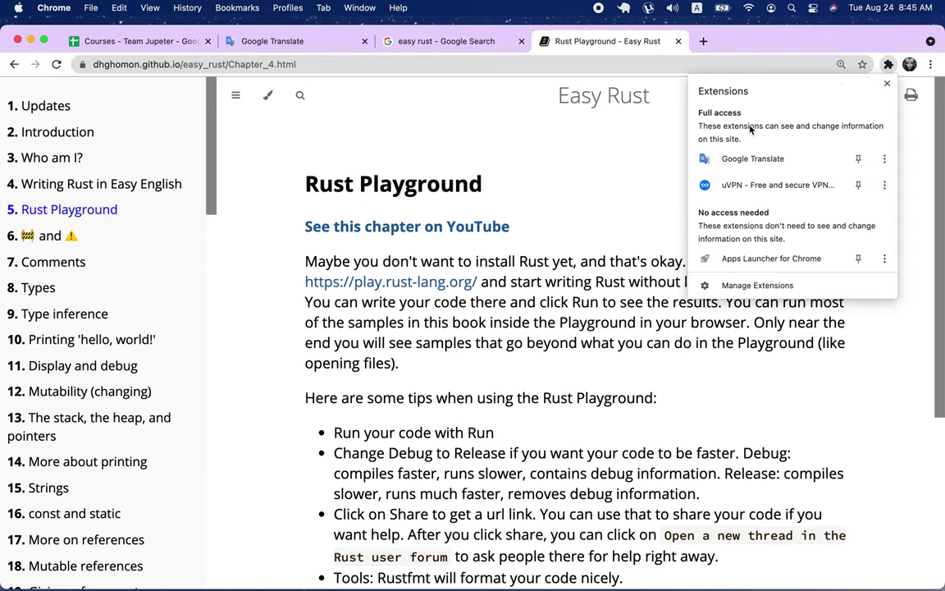
pyautogui.click(738, 162)
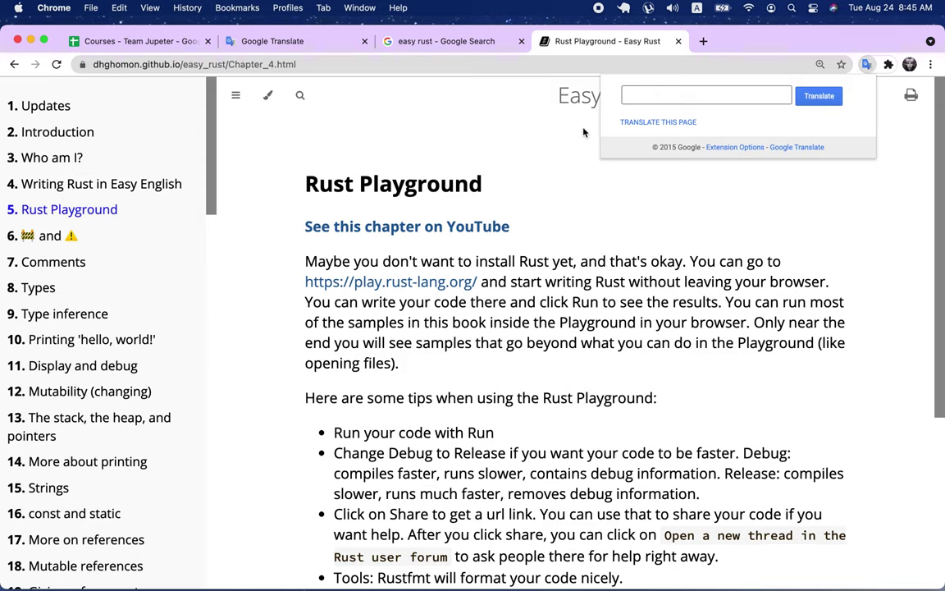
pyautogui.click(665, 123)
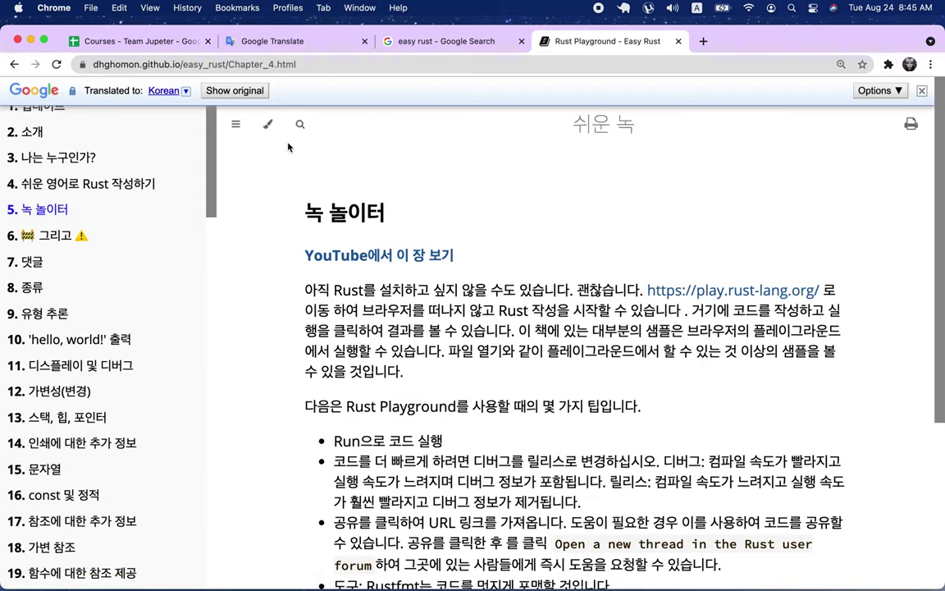
# Read through the Korean translation of the Rust Playground chapter, including the usage tips and installation instructions
pyautogui.scroll(-5, 412, 224)
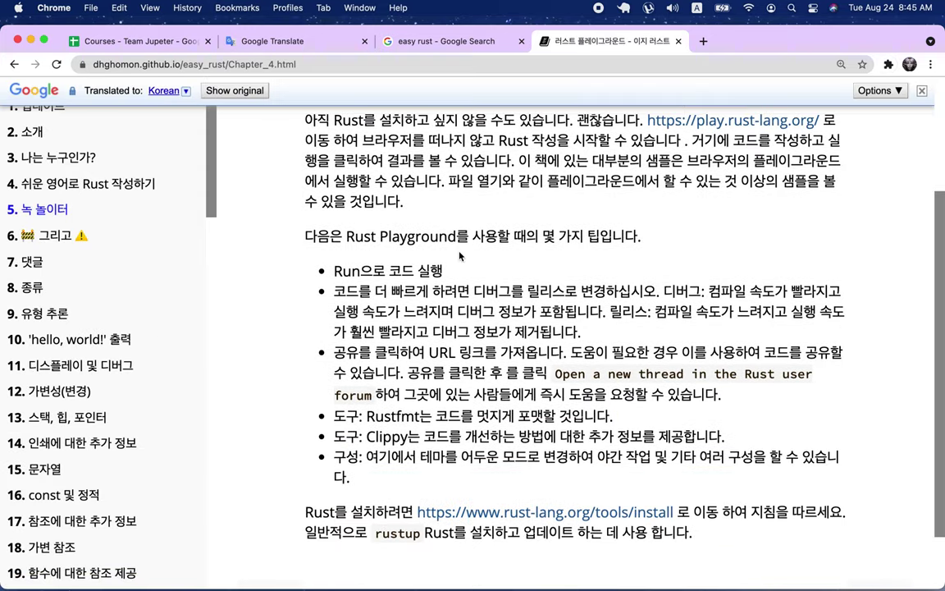
pyautogui.scroll(3, 412, 225)
pyautogui.scroll(1, 460, 254)
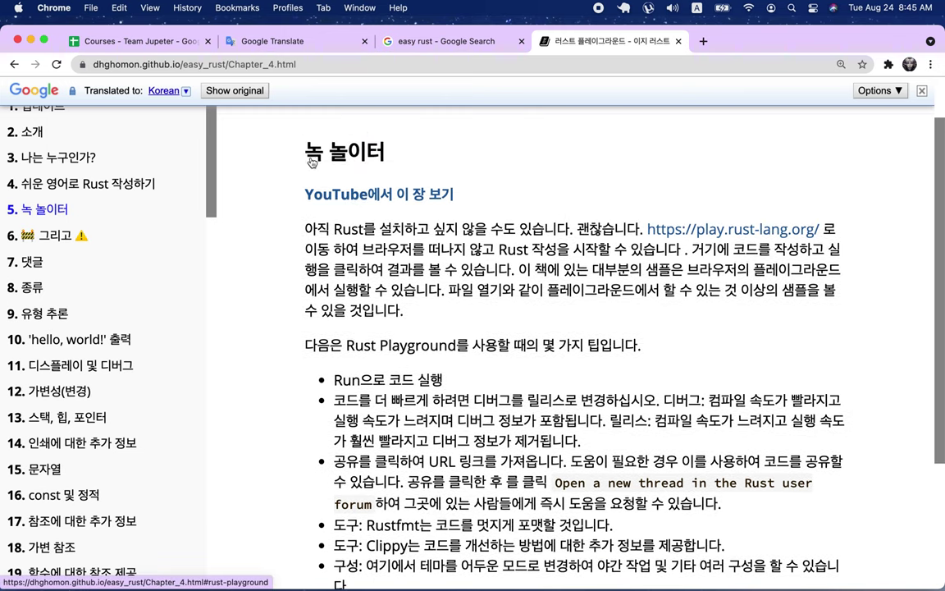
pyautogui.scroll(-5, 368, 289)
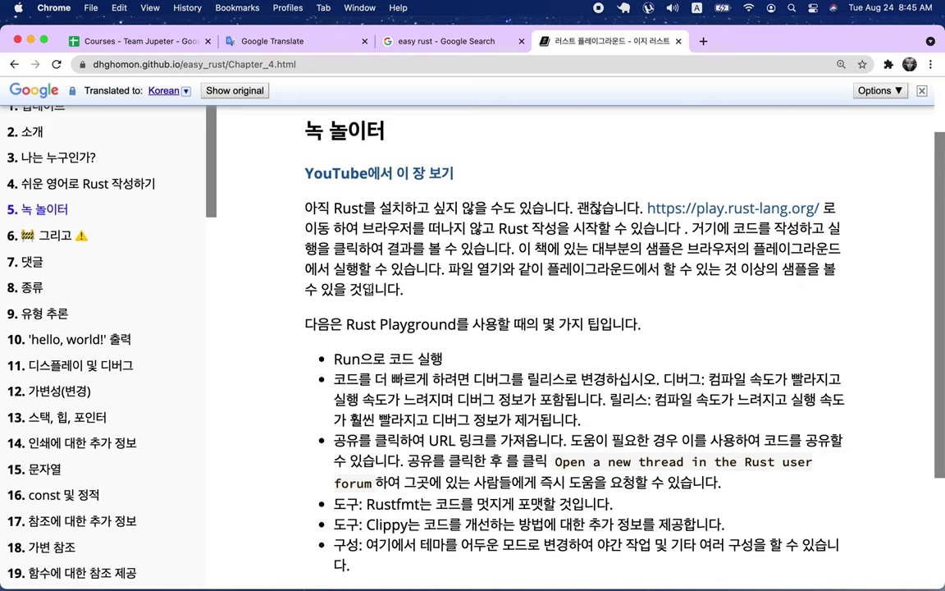
pyautogui.scroll(-2, 367, 290)
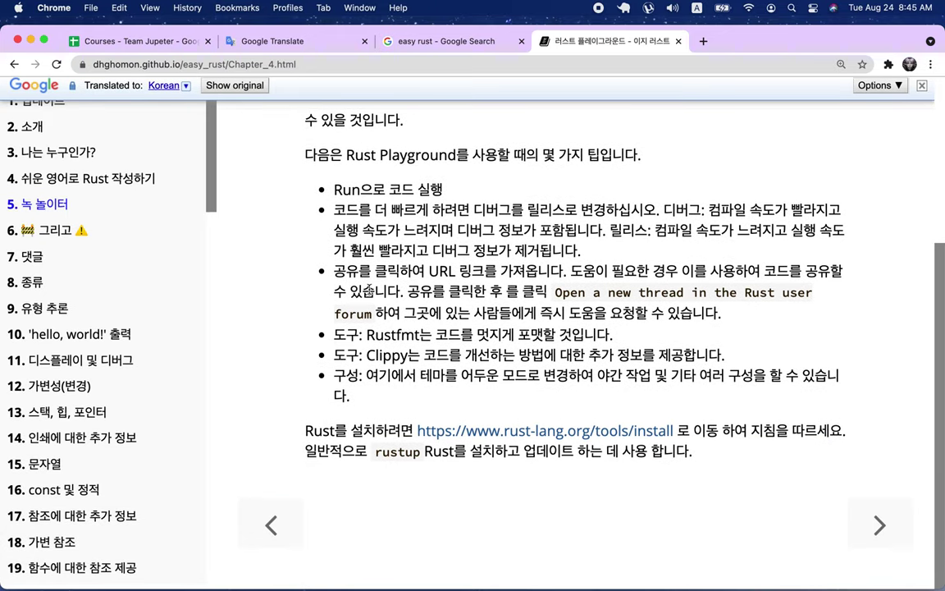
pyautogui.moveTo(371, 289)
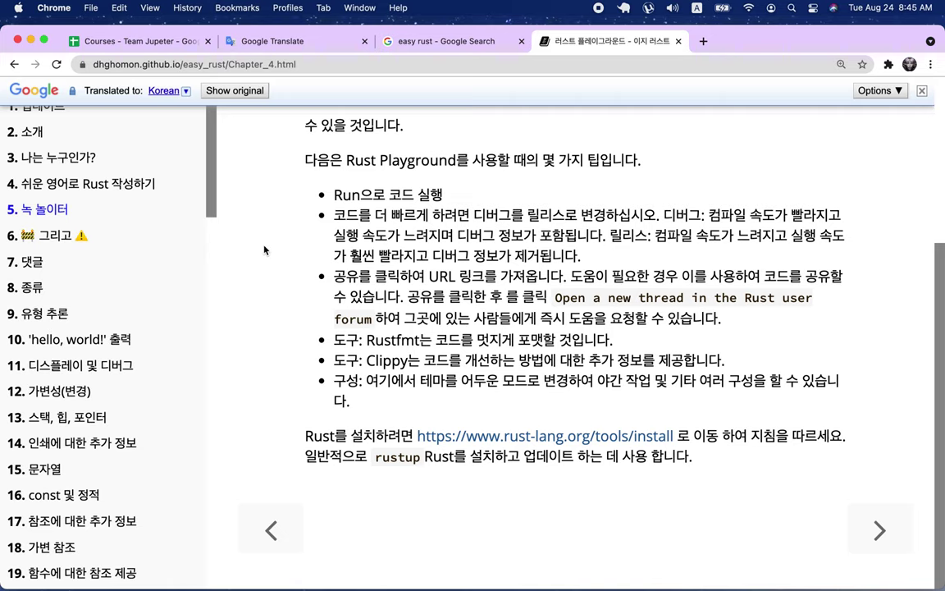
pyautogui.scroll(4, 264, 249)
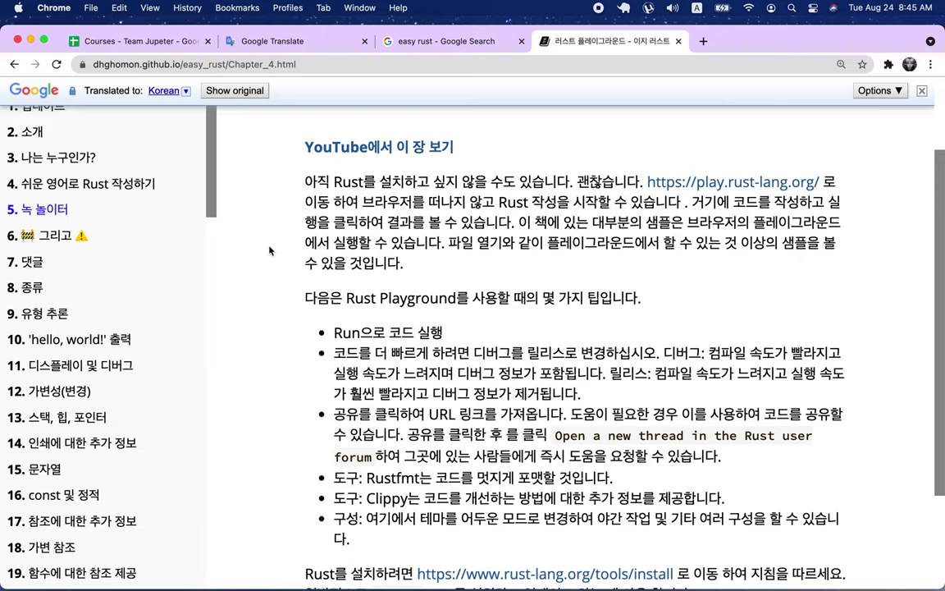
pyautogui.scroll(3, 271, 247)
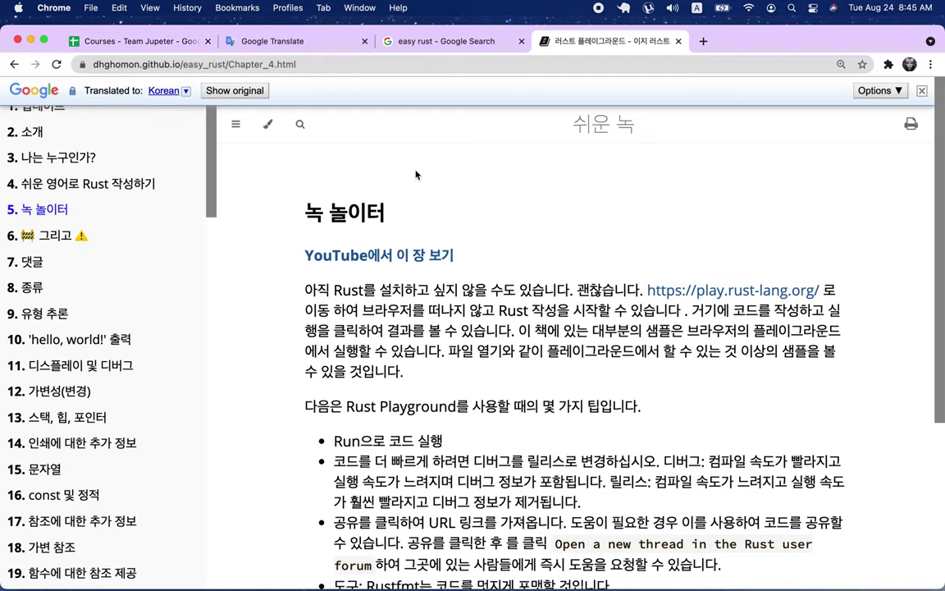
# Replace the Google query with "vs code" and run the search
pyautogui.click(403, 41)
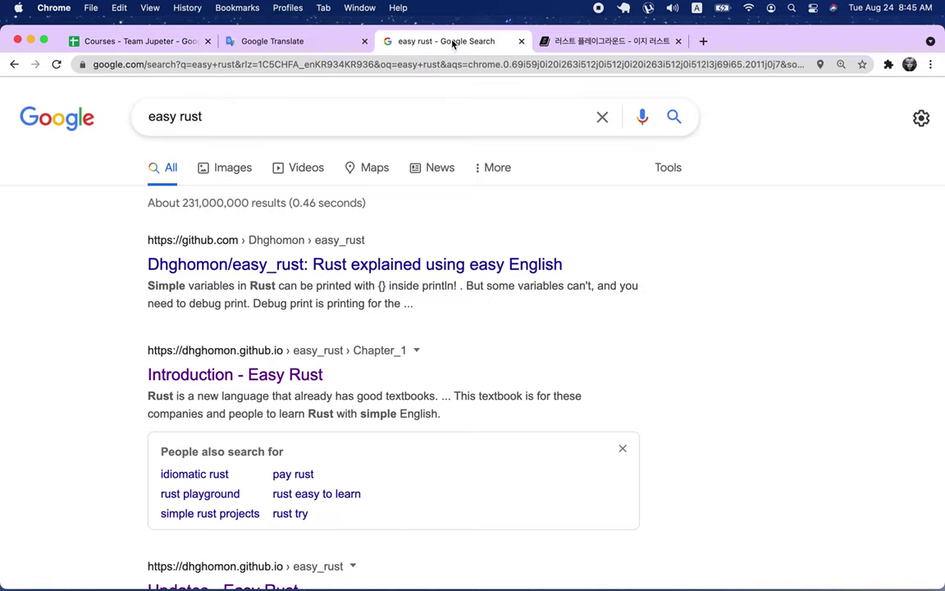
pyautogui.doubleClick(302, 116)
pyautogui.tripleClick(303, 116)
pyautogui.write('v')
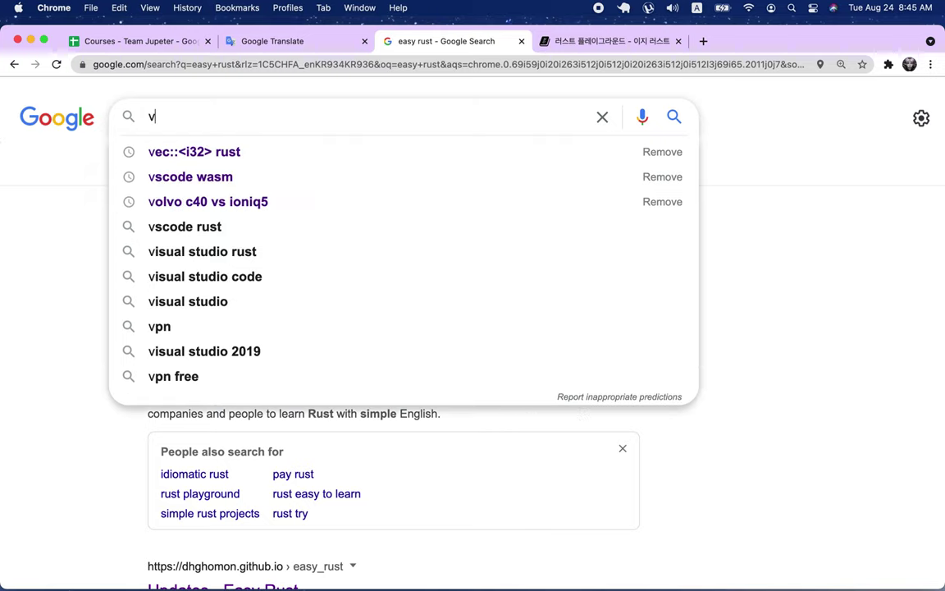
pyautogui.write('s code')
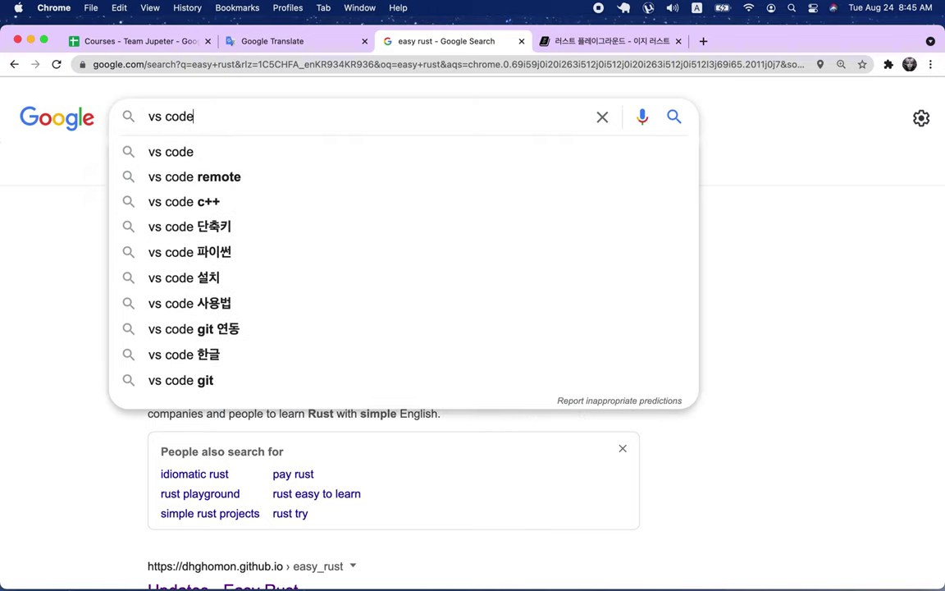
pyautogui.press('Return')
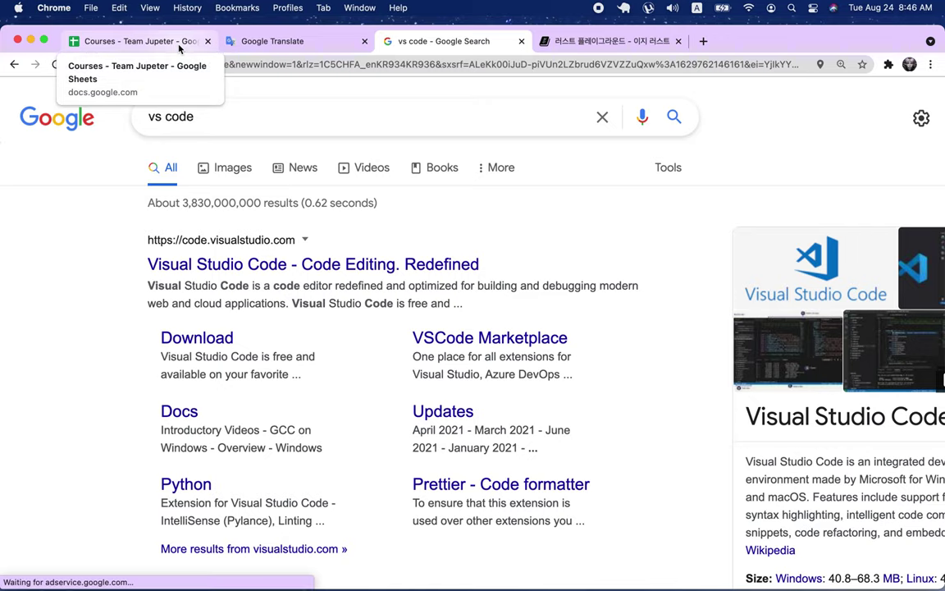
# Look over the 초급 3 and 초급 4 logic and web programming courses on the 커리큘럼 sheet of the Courses spreadsheet
pyautogui.click(179, 47)
pyautogui.scroll(4, 382, 263)
pyautogui.scroll(10, 382, 263)
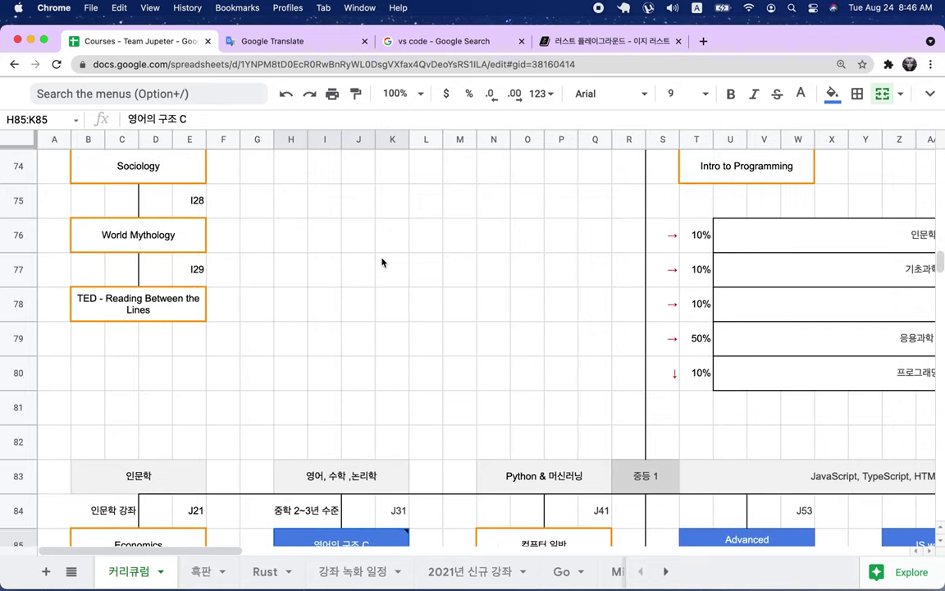
pyautogui.hscroll(1, 382, 263)
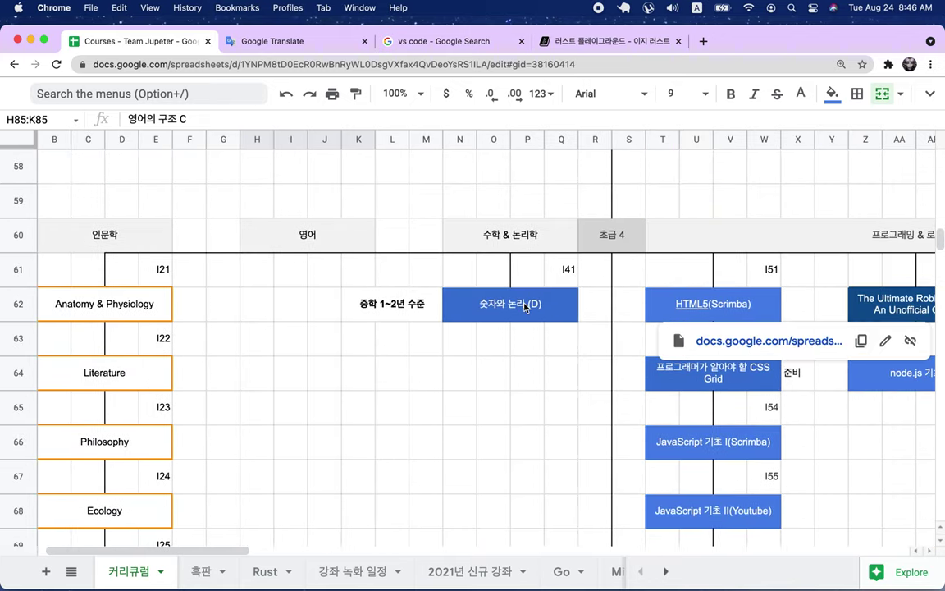
pyautogui.moveTo(534, 308)
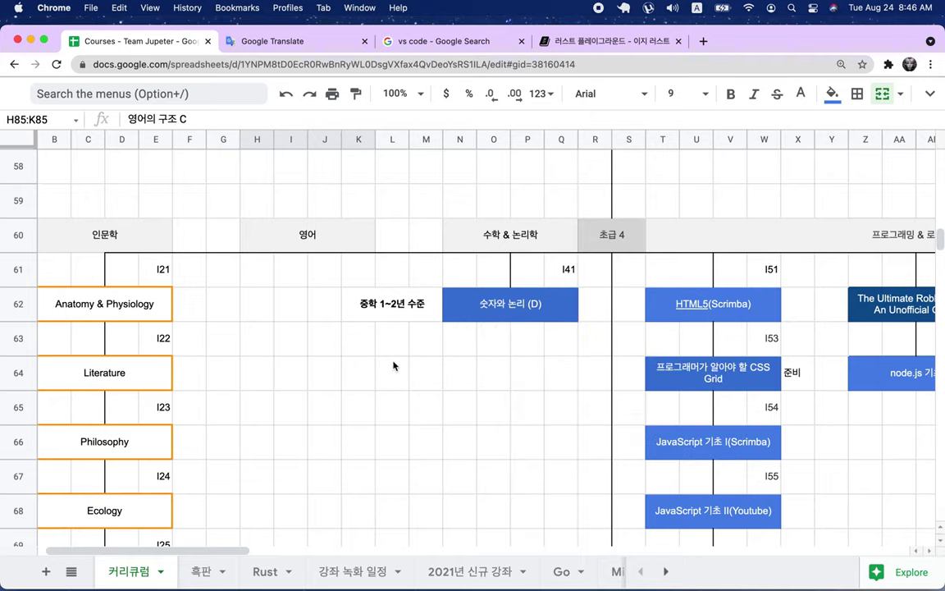
pyautogui.scroll(6, 394, 366)
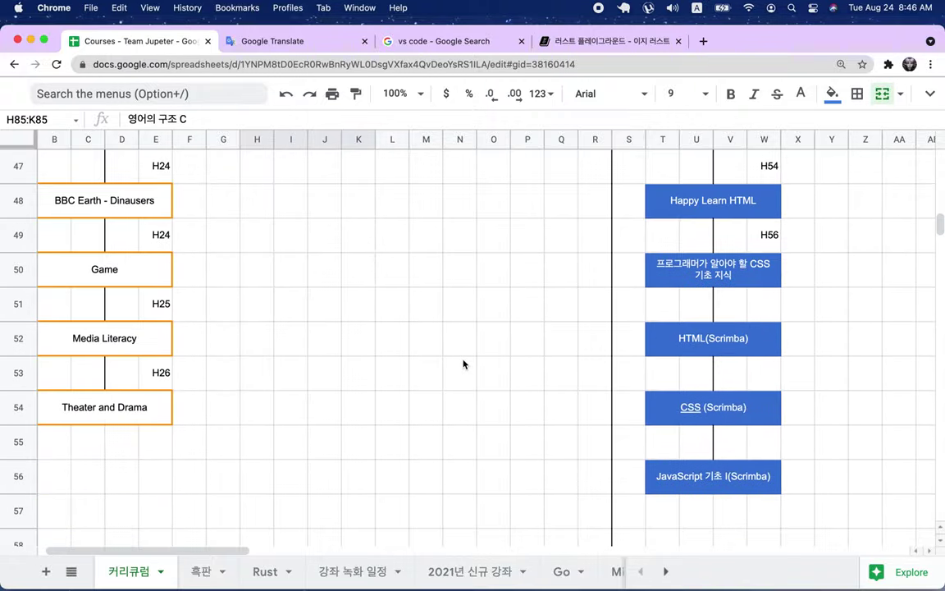
pyautogui.moveTo(716, 206)
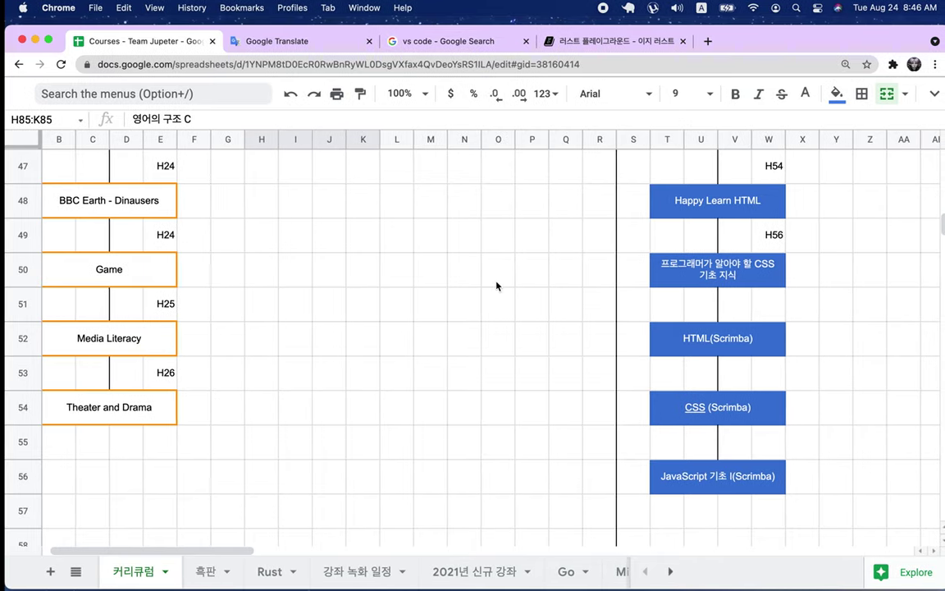
# Switch to VS Code and search the extension marketplace for "rust", widening the results to examine the Rust extension
pyautogui.click(396, 40)
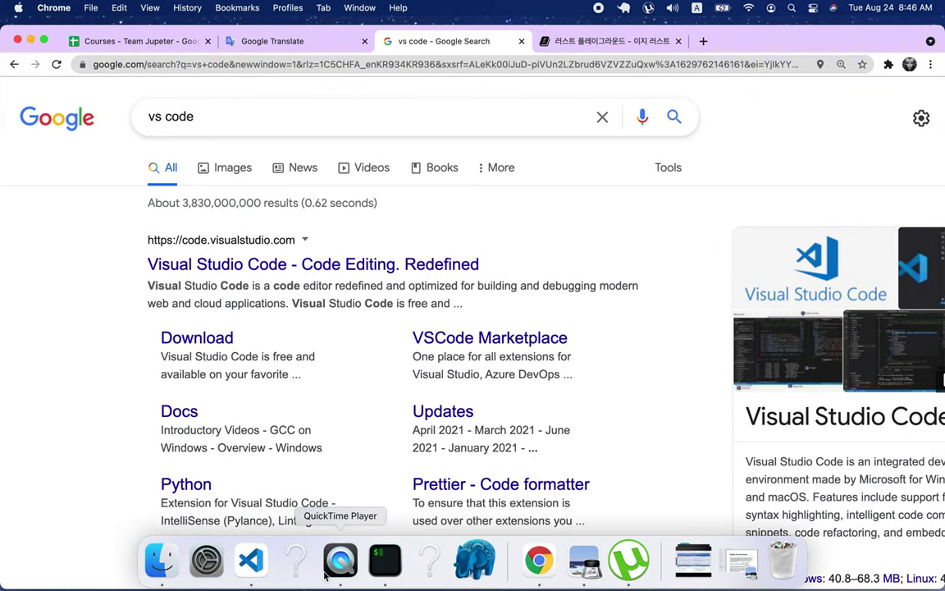
pyautogui.click(251, 561)
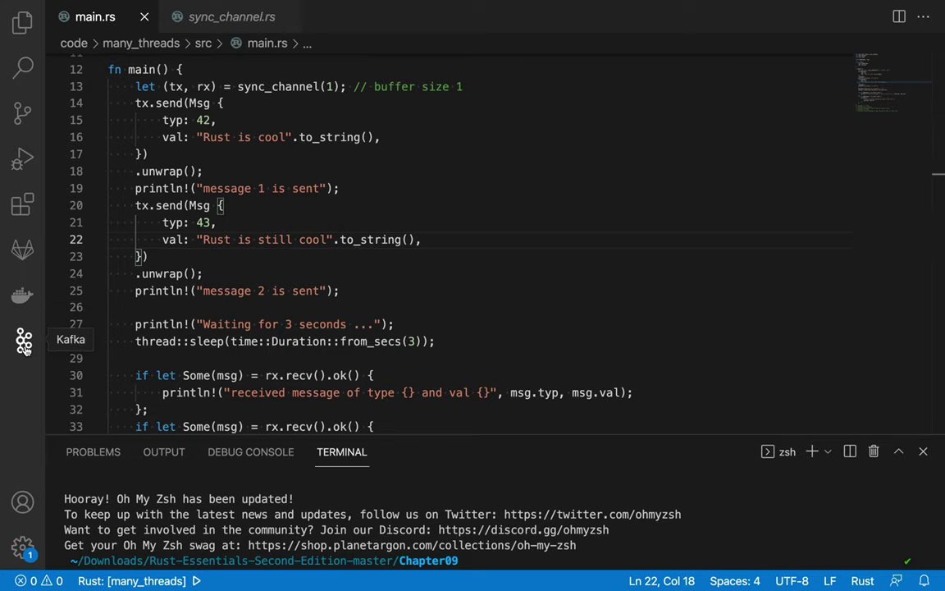
pyautogui.click(22, 205)
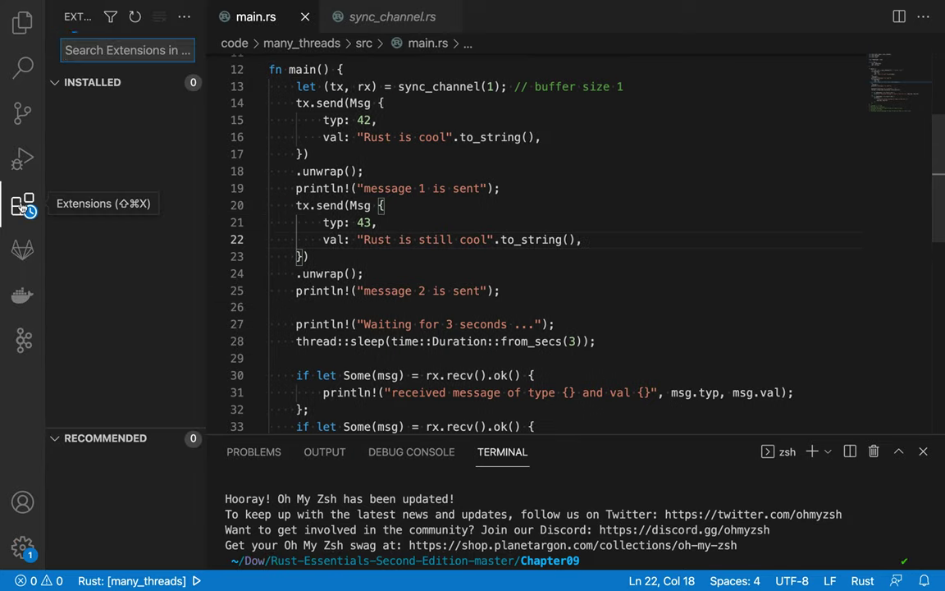
pyautogui.write('rust')
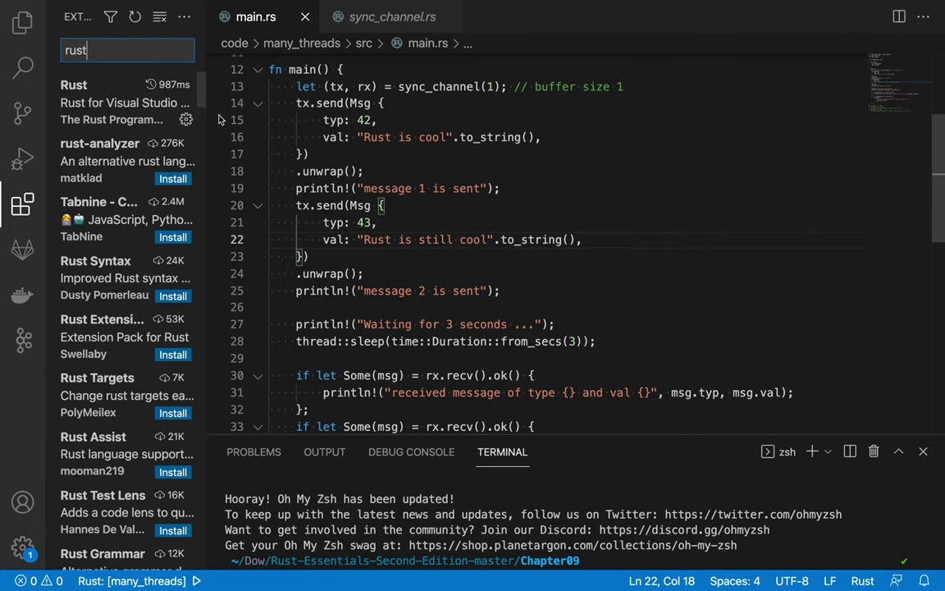
pyautogui.moveTo(204, 93); pyautogui.dragTo(357, 93)
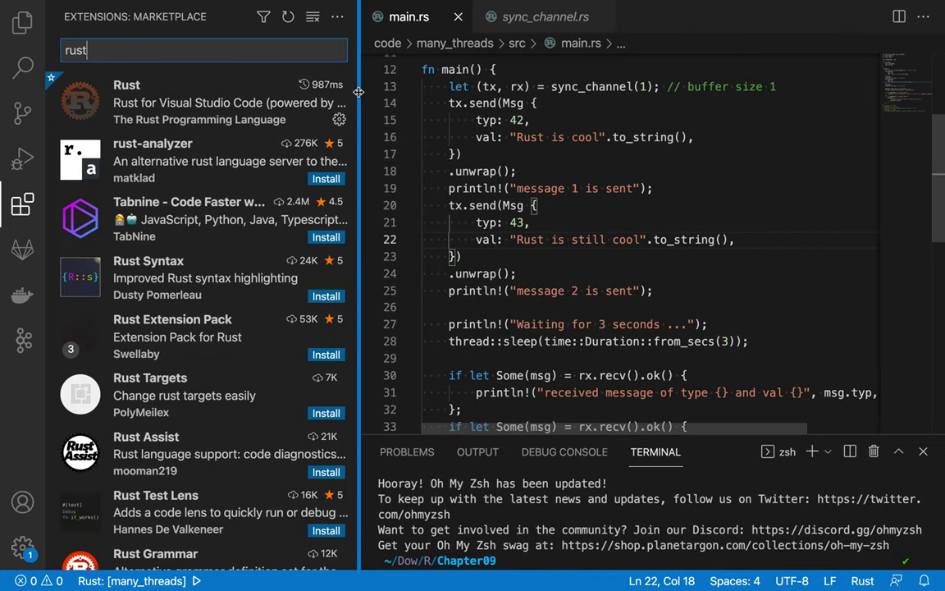
pyautogui.moveTo(320, 96)
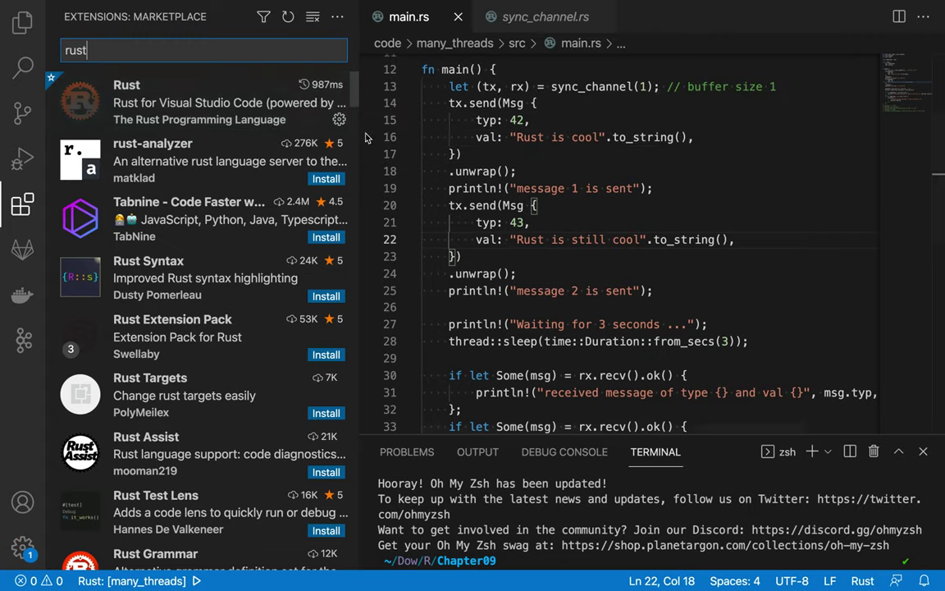
pyautogui.moveTo(361, 137); pyautogui.dragTo(99, 137)
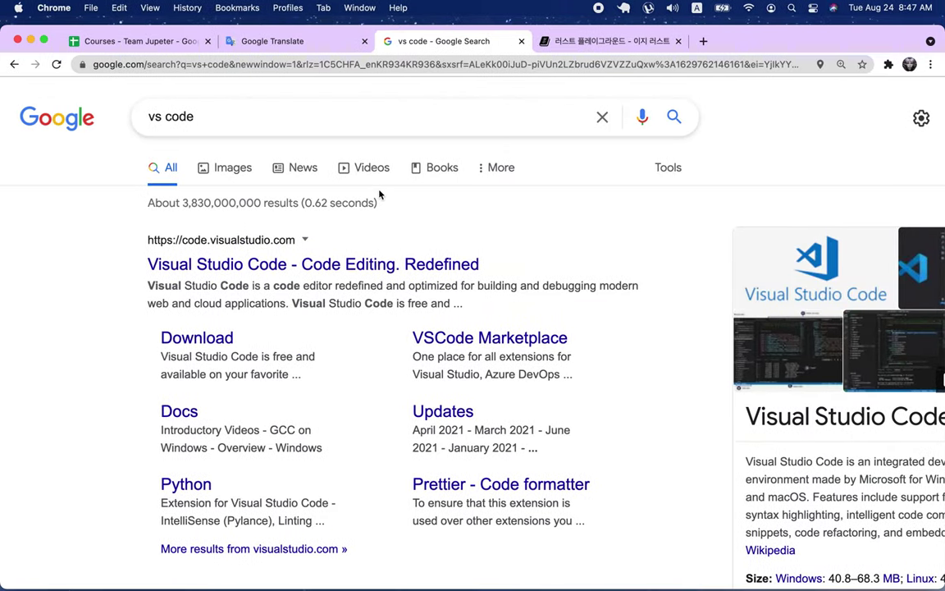
# Return to the Easy Rust chapter on Rust Playground in Chrome and restore its original English text
pyautogui.click(413, 125)
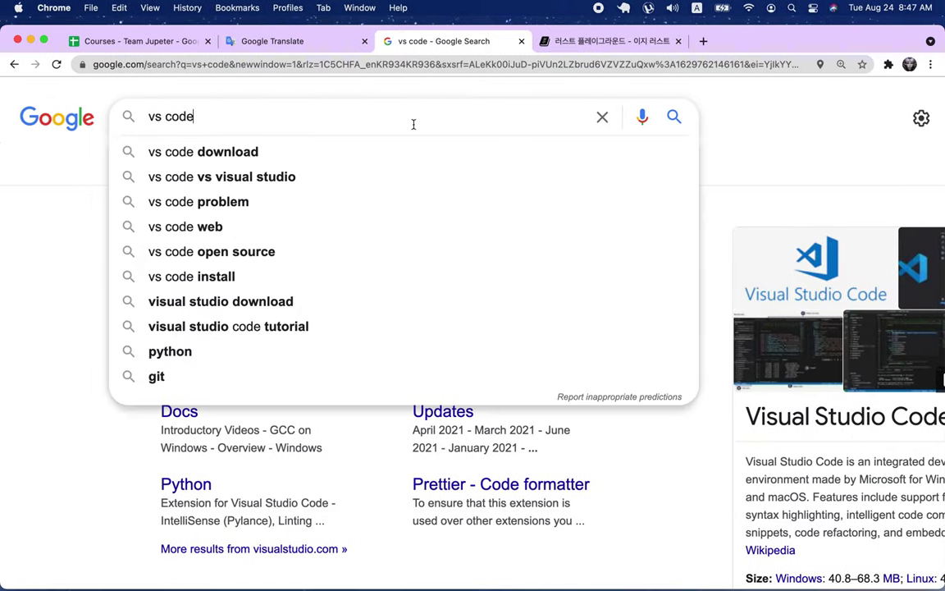
pyautogui.press('super+a')
pyautogui.click(567, 50)
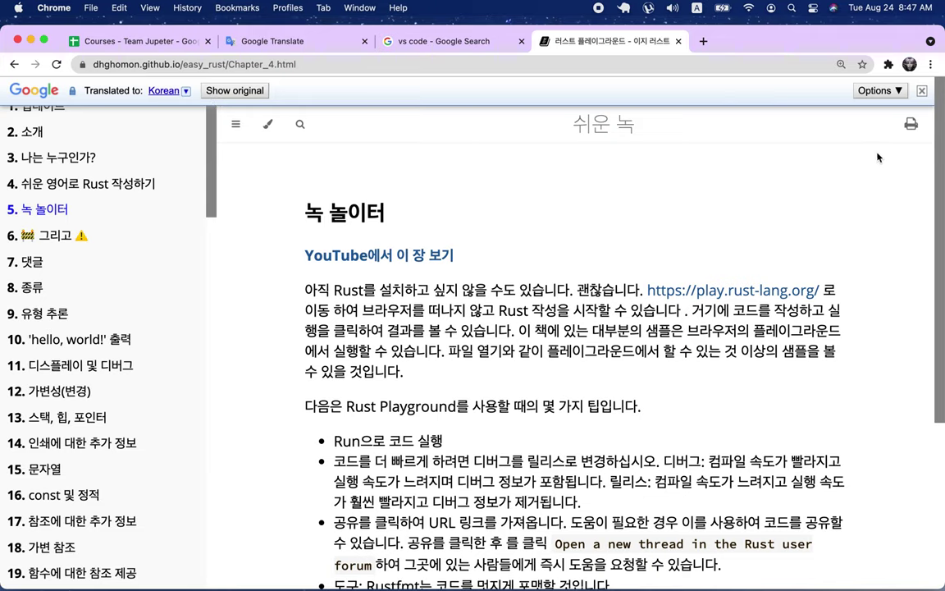
pyautogui.click(922, 91)
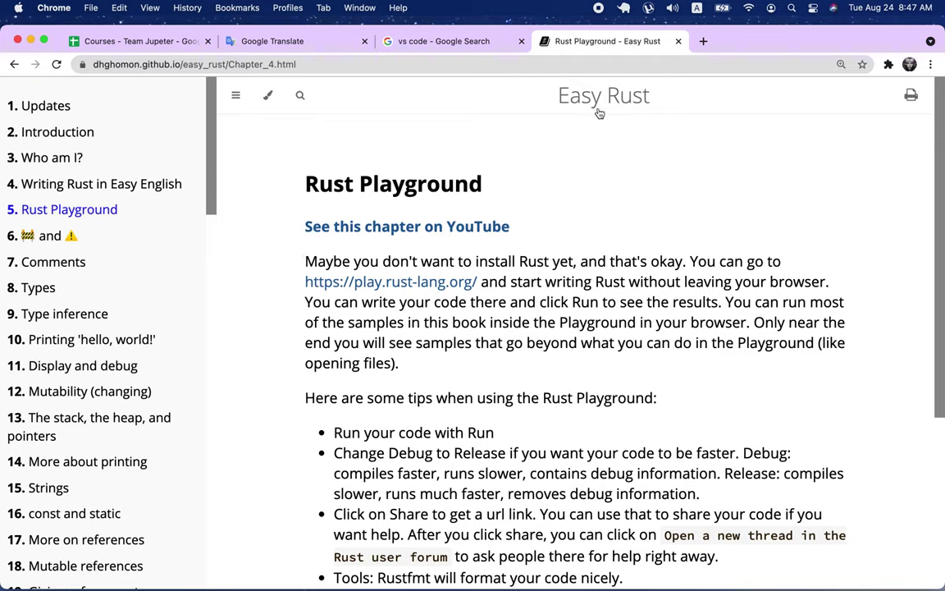
# Enter "13살(중1)" in merged cell B2:E2 on the 흑판 sheet of the Courses spreadsheet
pyautogui.click(156, 41)
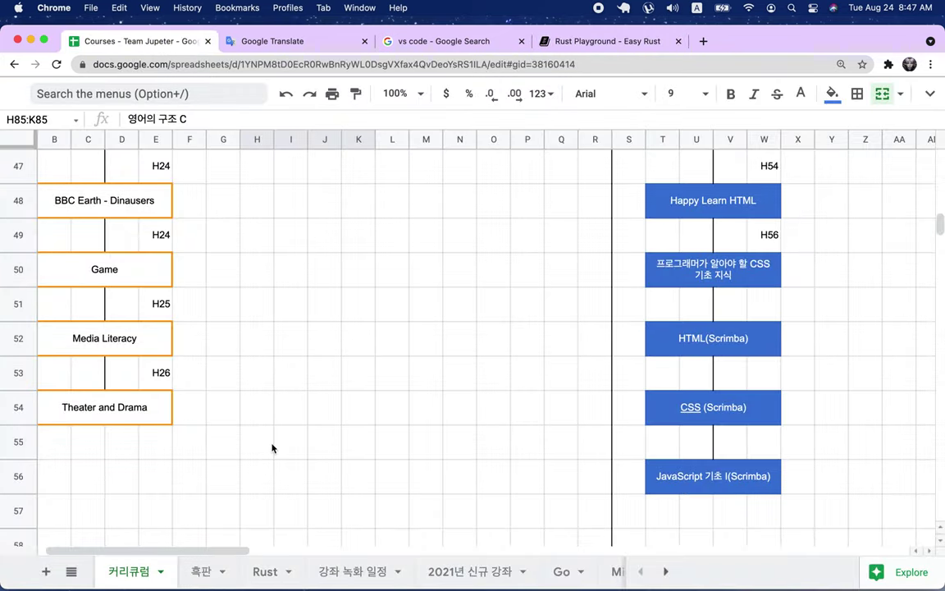
pyautogui.click(220, 575)
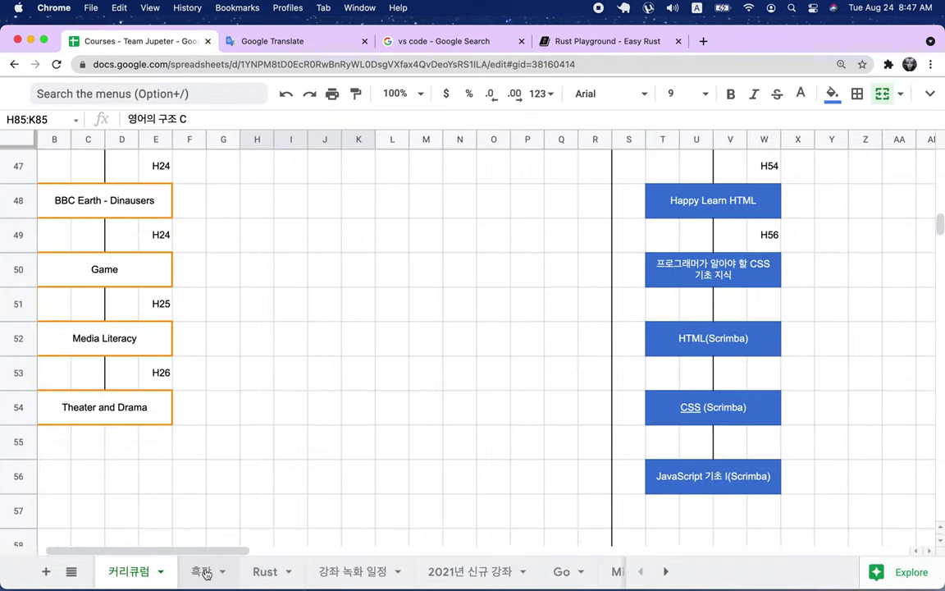
pyautogui.click(350, 243)
pyautogui.press('BackSpace')
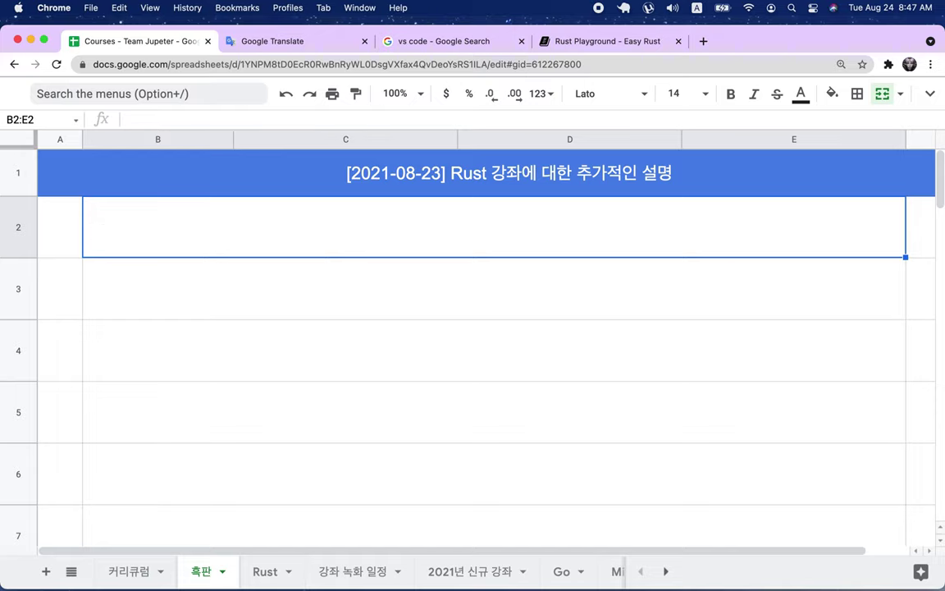
pyautogui.write('13ㅏ')
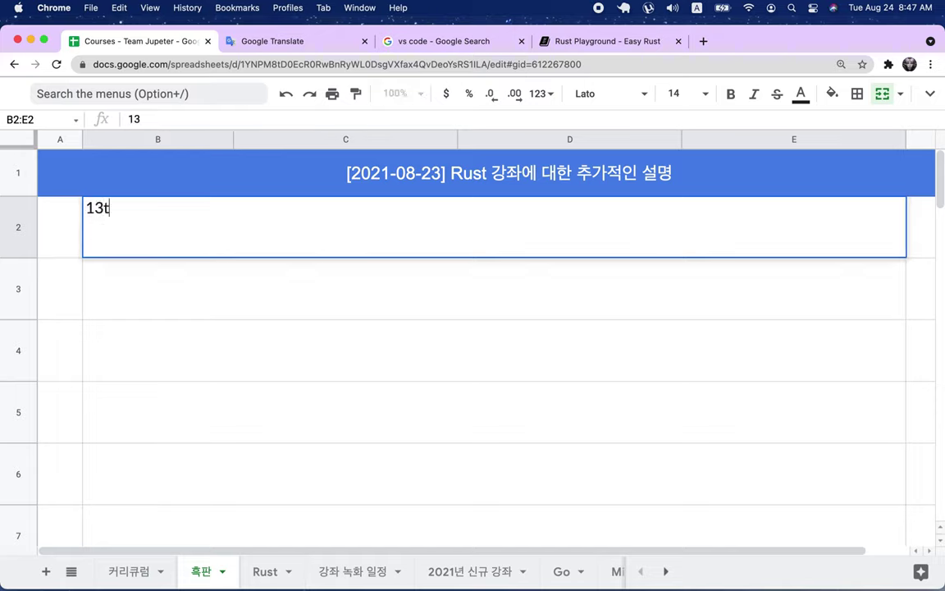
pyautogui.press('BackSpace')
pyautogui.write('사')
pyautogui.press('BackSpace')
pyautogui.write('살(중1)')
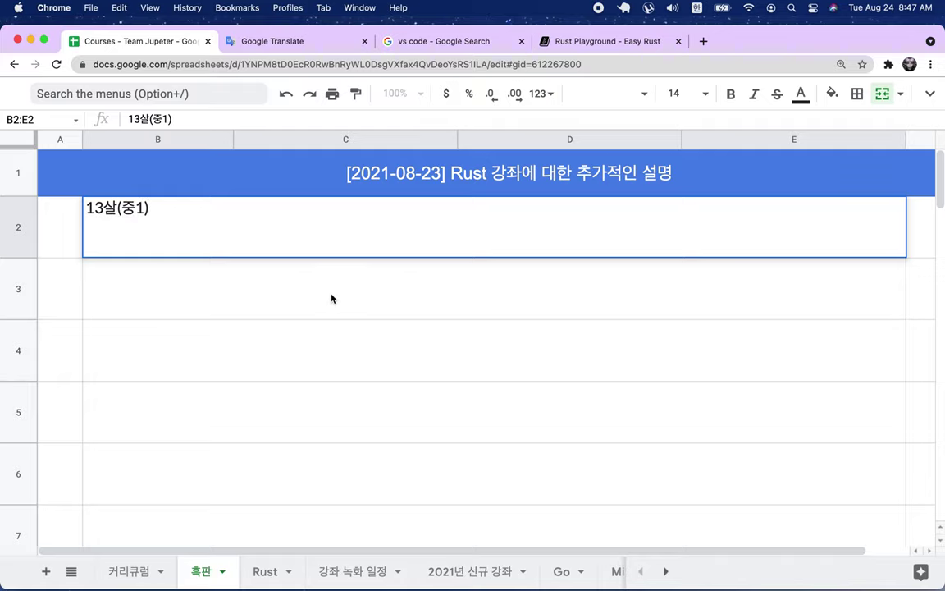
# Enter "초등 과정(JS, HTML, VS Code, Linux 기초, 숫자와 논리, )" in merged cell B3:E3
pyautogui.click(331, 298)
pyautogui.write('초등 ')
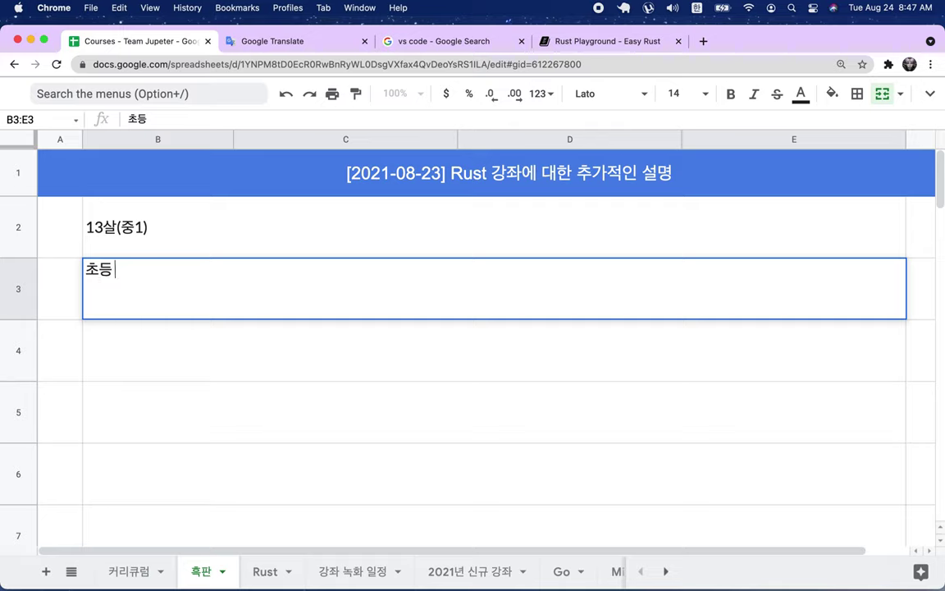
pyautogui.write('과정(')
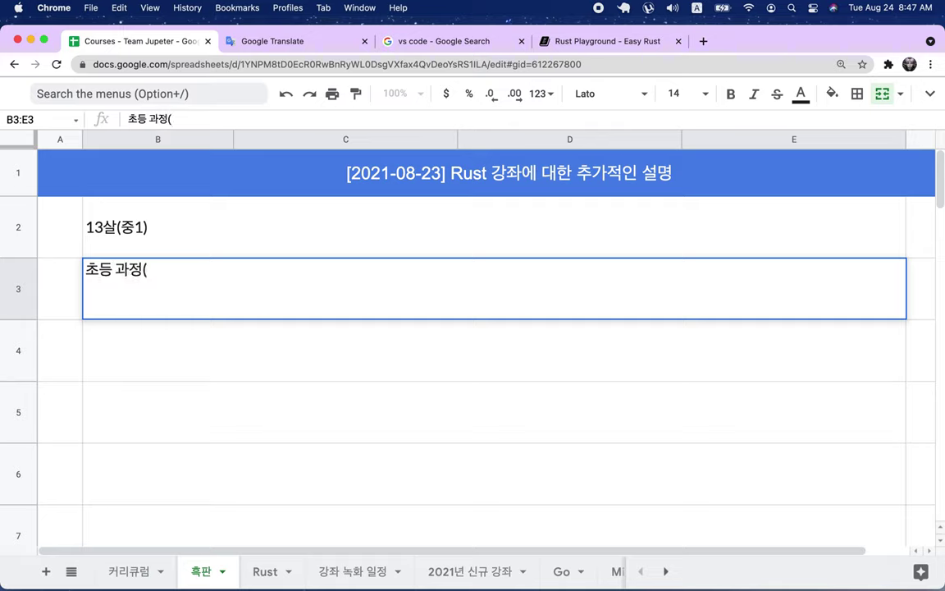
pyautogui.write('JS, HTM')
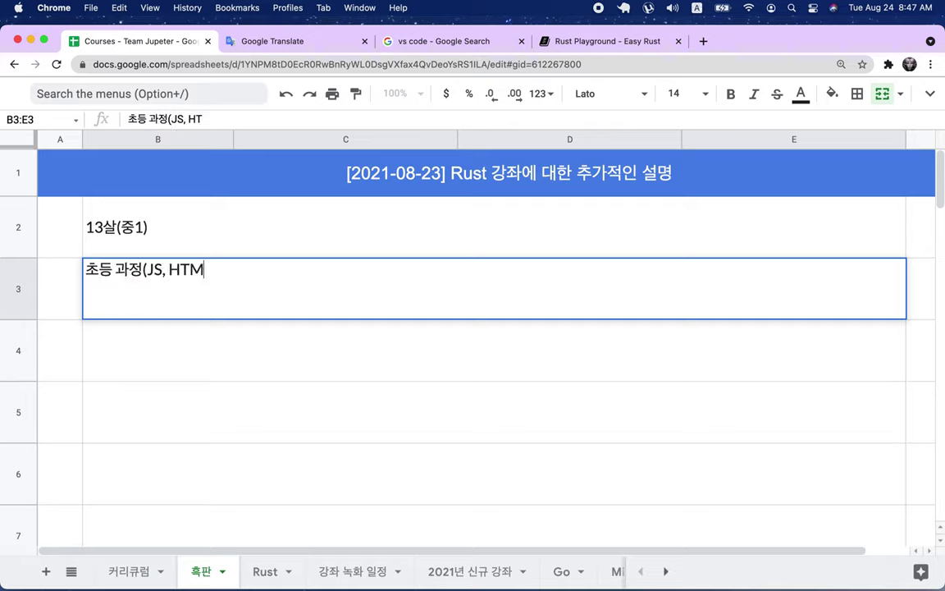
pyautogui.write('L, VS ')
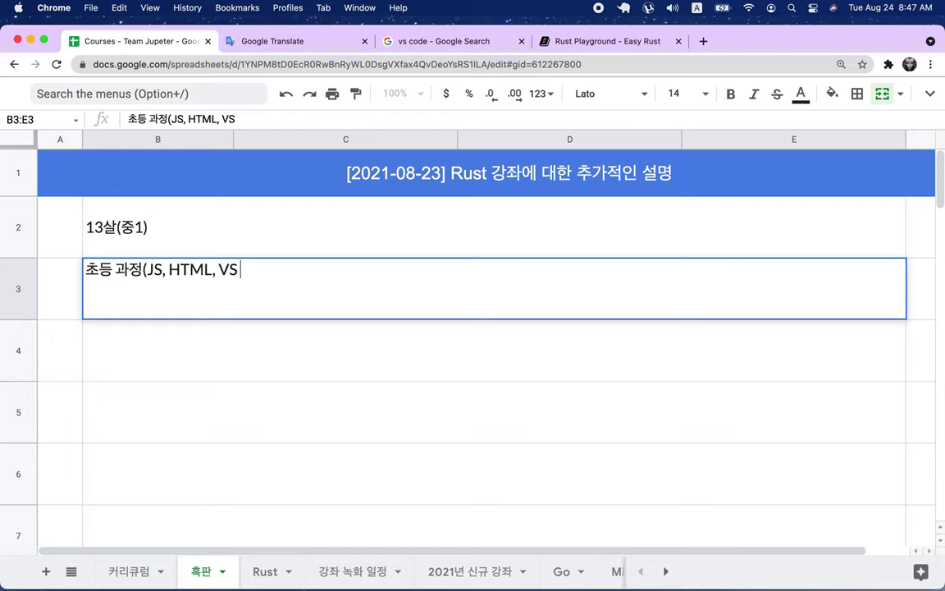
pyautogui.write('Code, ')
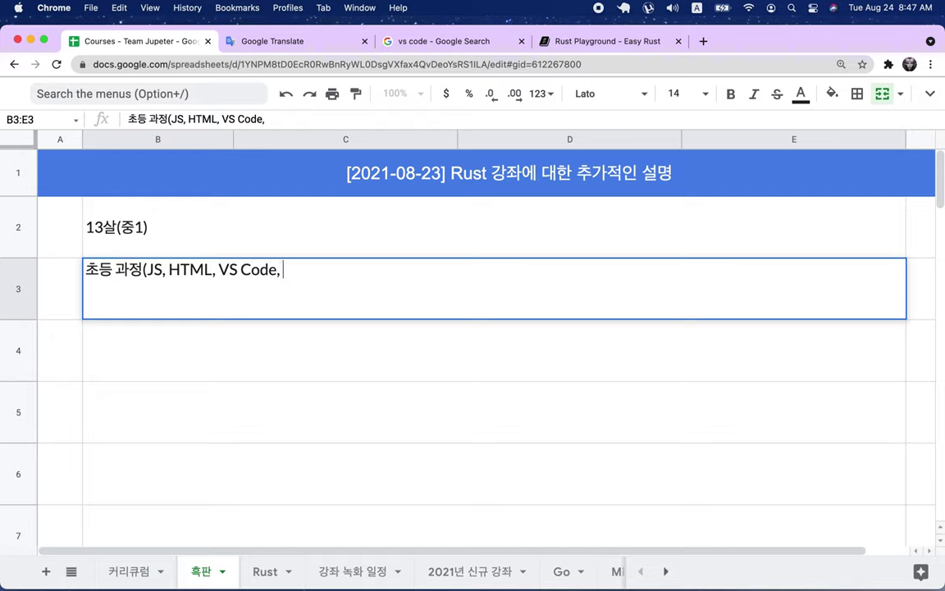
pyautogui.write('Linux 기')
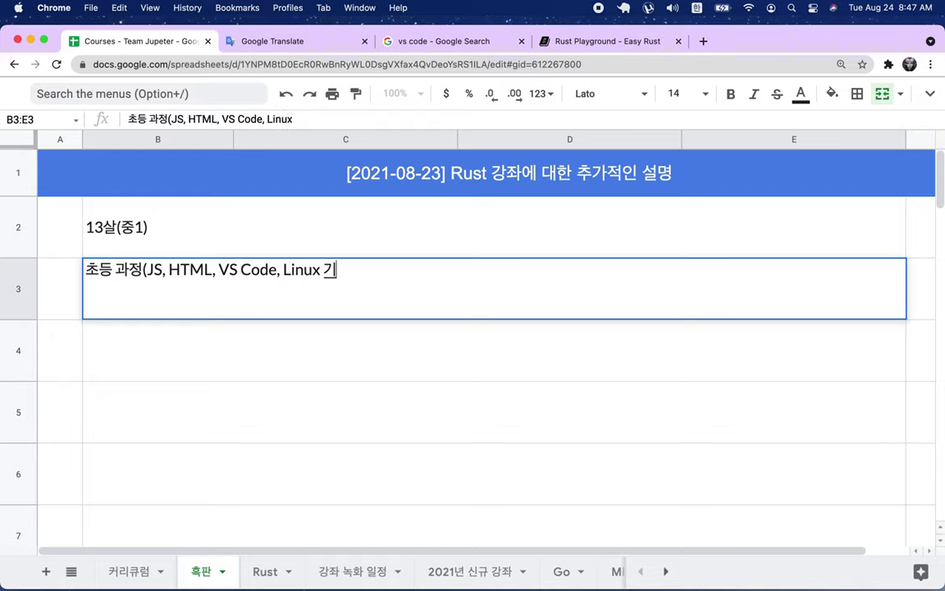
pyautogui.write('초)')
pyautogui.press('Left')
pyautogui.write(', ')
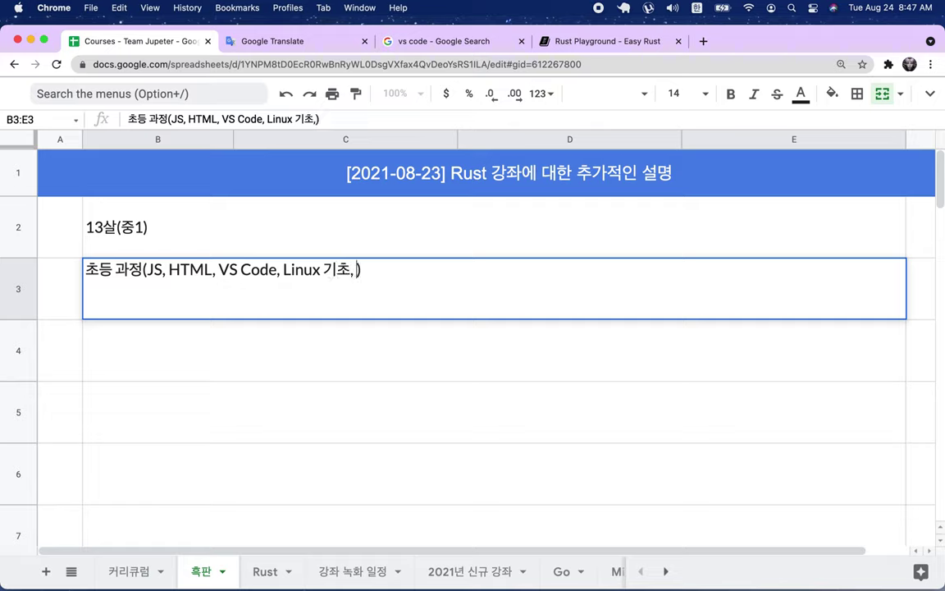
pyautogui.write('숫자와 논ㄹ')
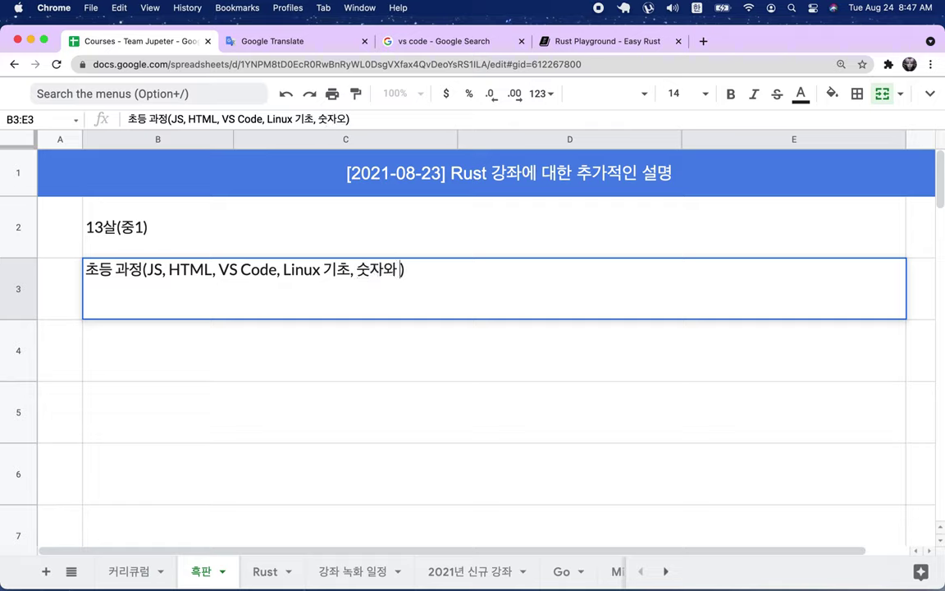
pyautogui.write('ㅣ,')
# Review the 초급 1 to 초급 3 courses on the 커리큘럼 sheet, checking the Scratch and App Inventor links, and return to the 흑판 sheet
pyautogui.click(134, 570)
pyautogui.scroll(1, 398, 369)
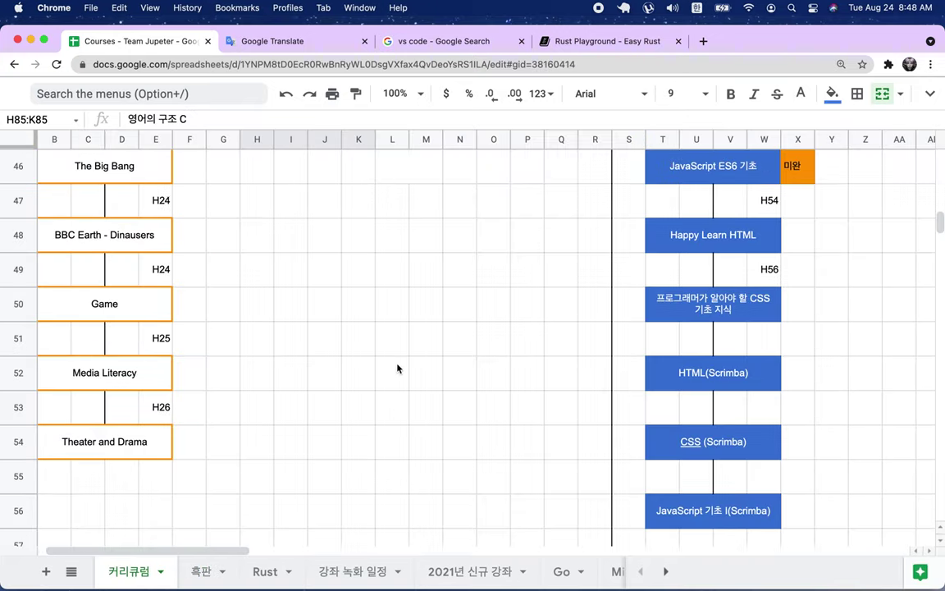
pyautogui.scroll(4, 735, 349)
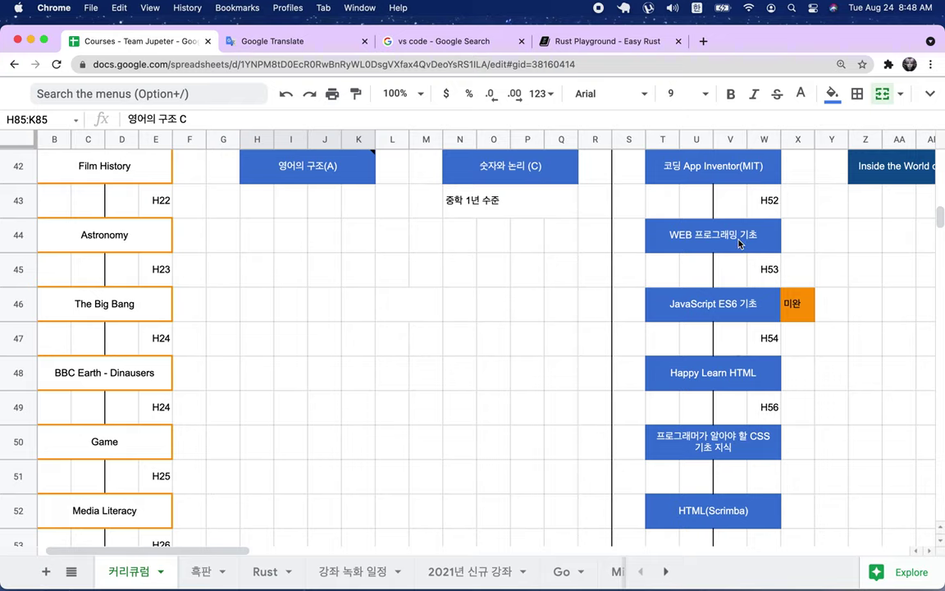
pyautogui.scroll(11, 738, 246)
pyautogui.scroll(4, 739, 244)
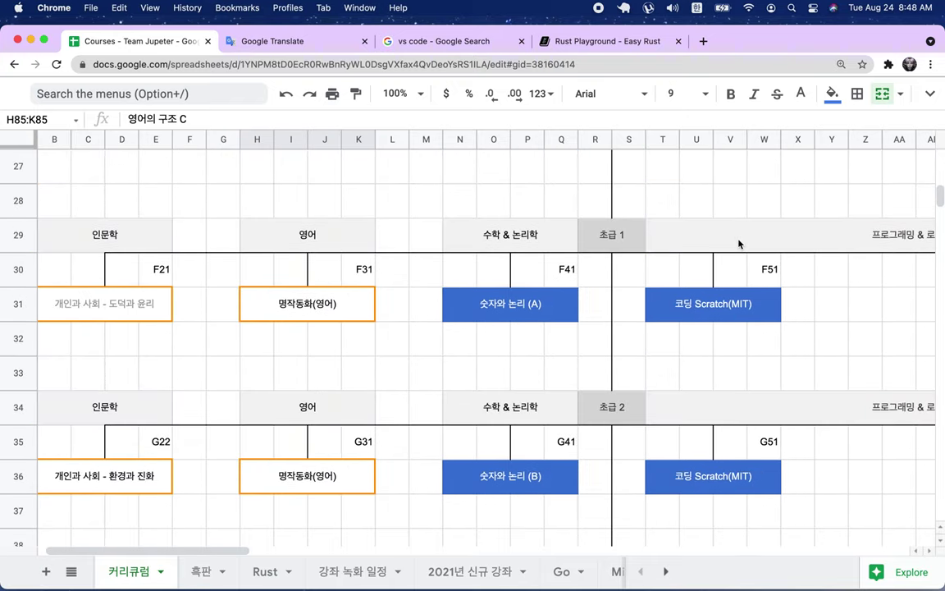
pyautogui.click(714, 308)
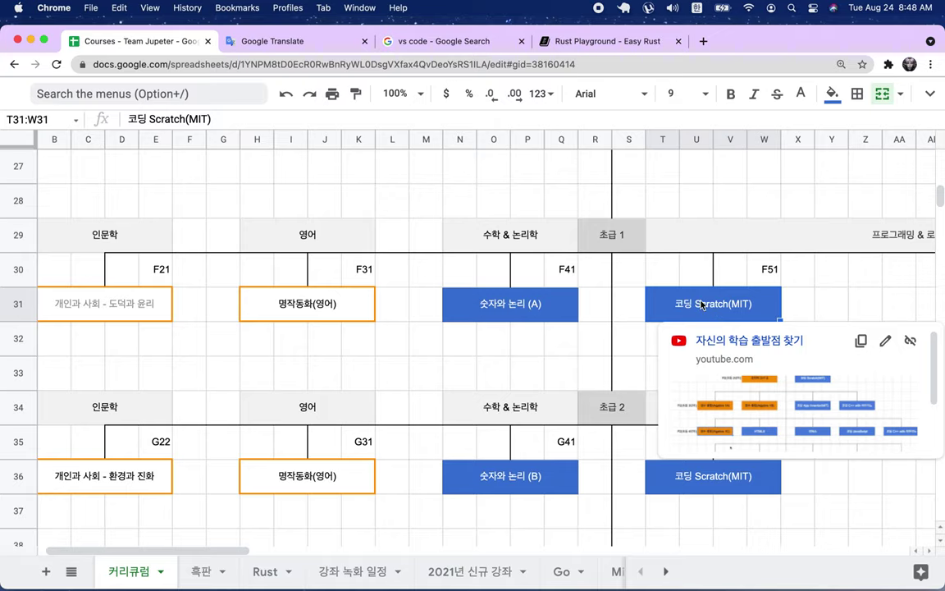
pyautogui.scroll(-8, 702, 305)
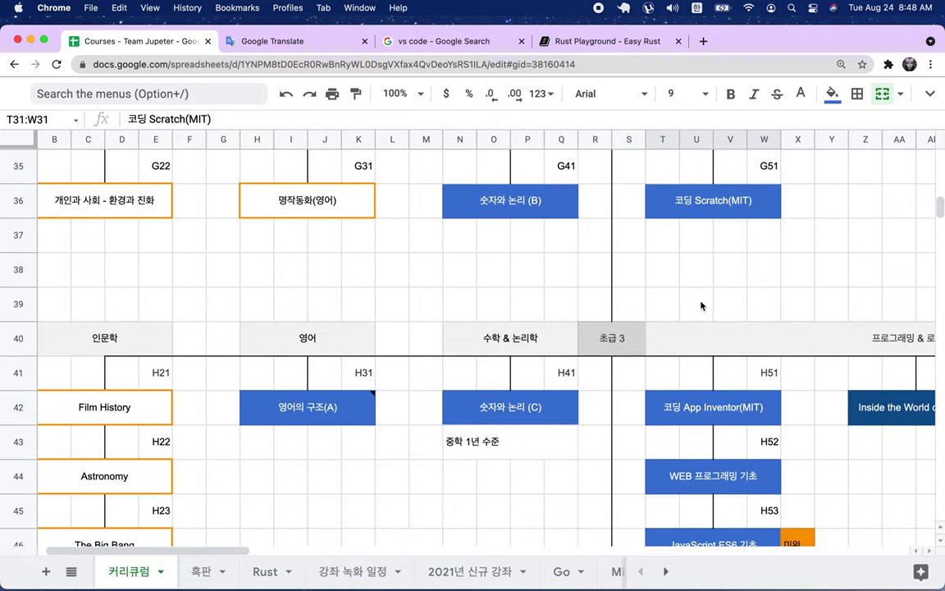
pyautogui.scroll(-1, 701, 305)
pyautogui.click(715, 384)
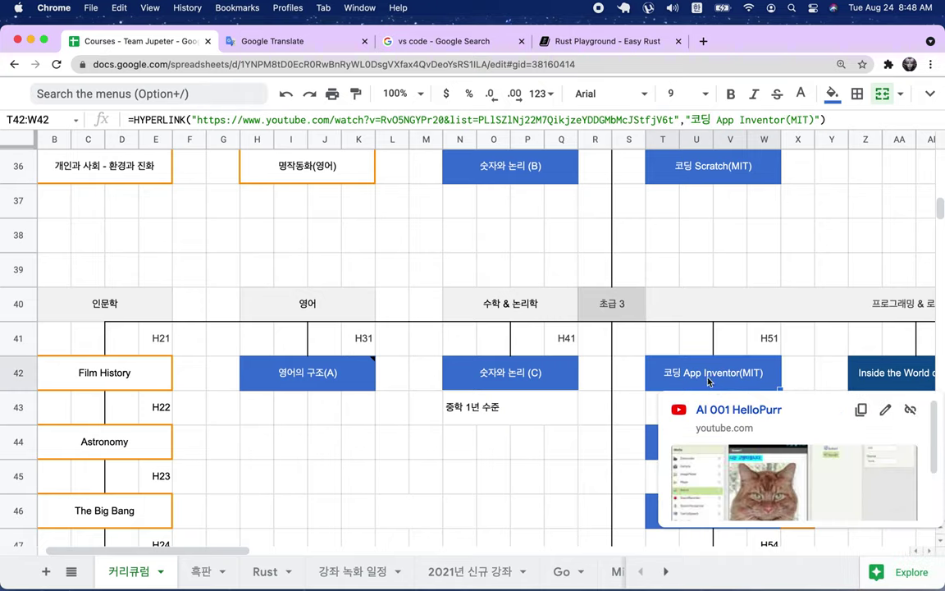
pyautogui.click(200, 572)
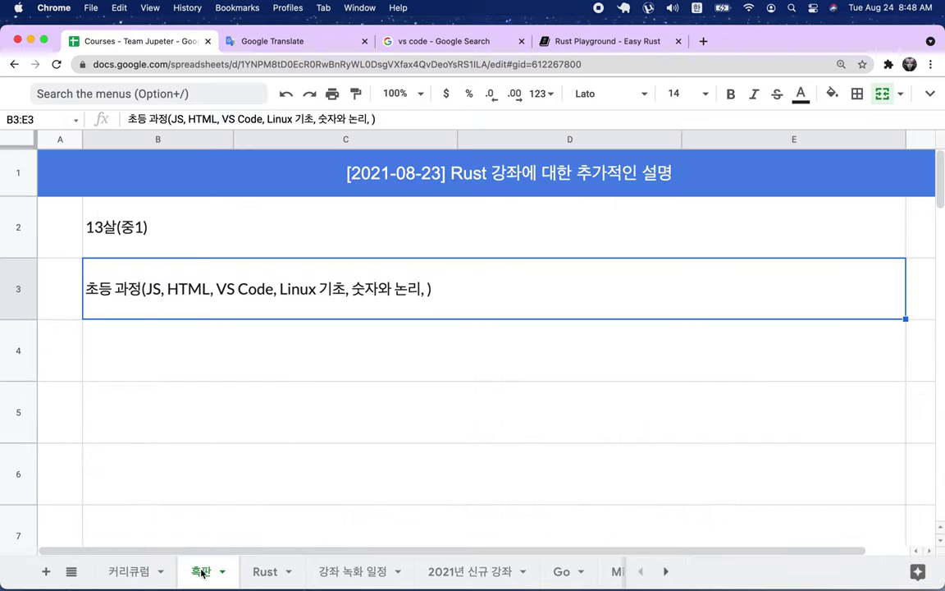
# Complete the prerequisites in B3:E3 as "초등 과정(JS, HTML, VS Code, Linux 기초, 숫자와 논리, 영어의 구조)을 완료"
pyautogui.doubleClick(437, 290)
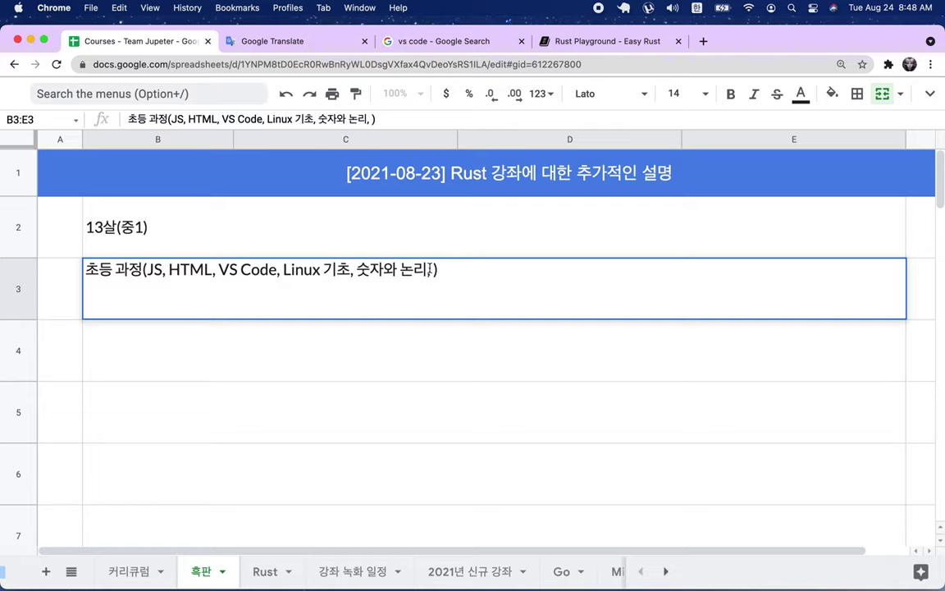
pyautogui.write('영어 ')
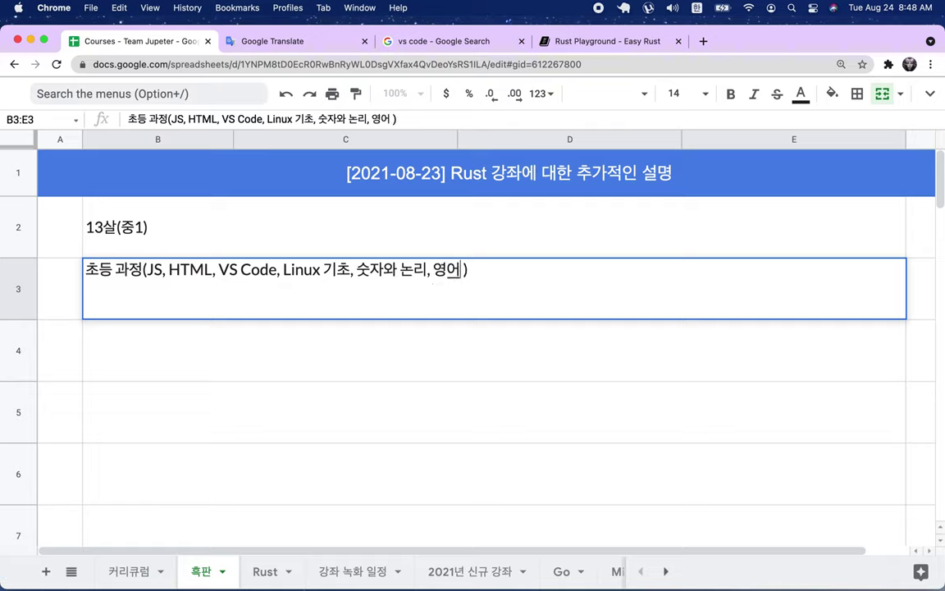
pyautogui.write('의 구조)')
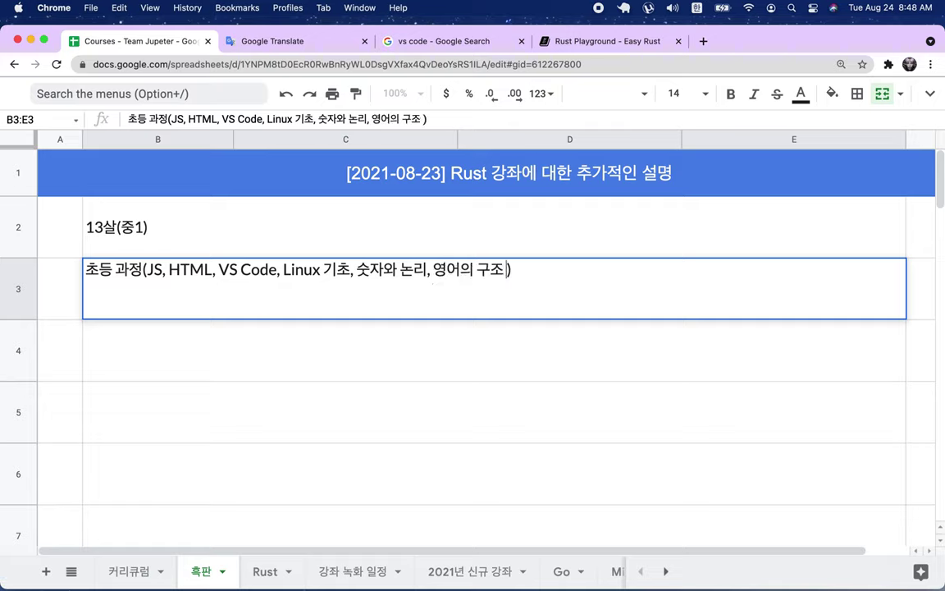
pyautogui.write(' 등')
pyautogui.press('BackSpace')
pyautogui.press('BackSpace')
pyautogui.write('을 완료')
pyautogui.click(234, 355)
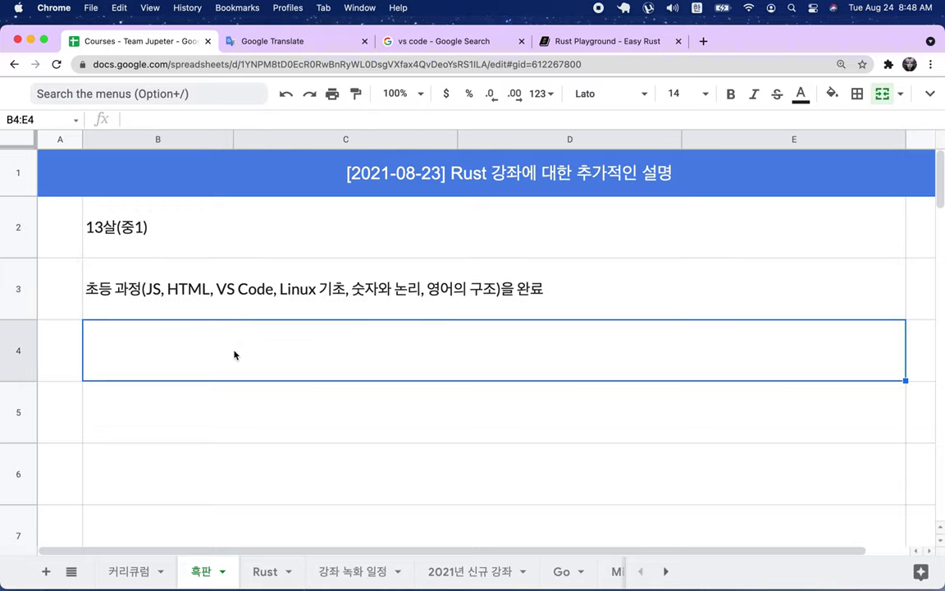
# Make the browser full screen and review the secondary school and first-year college courses on the Rust sheet
pyautogui.click(43, 39)
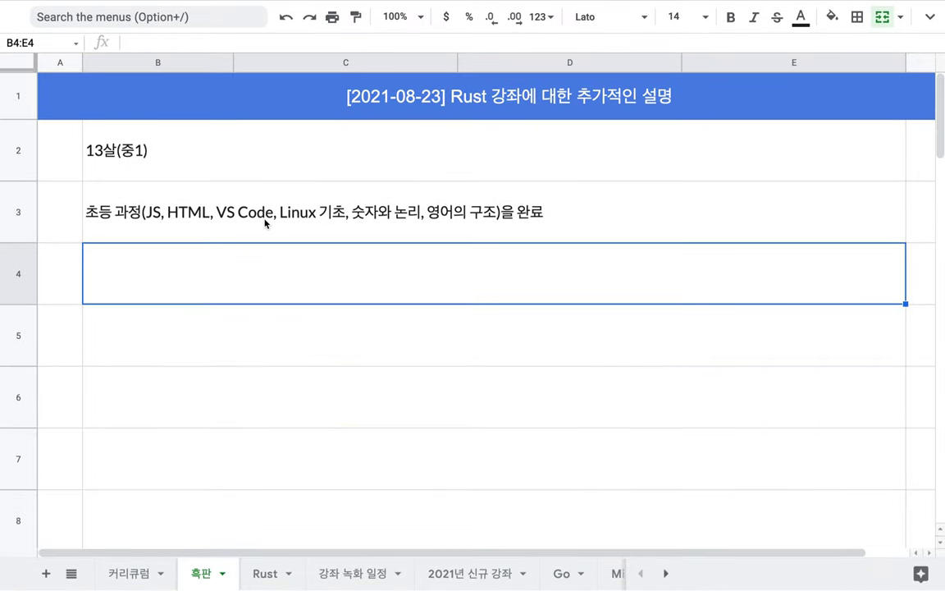
pyautogui.click(259, 572)
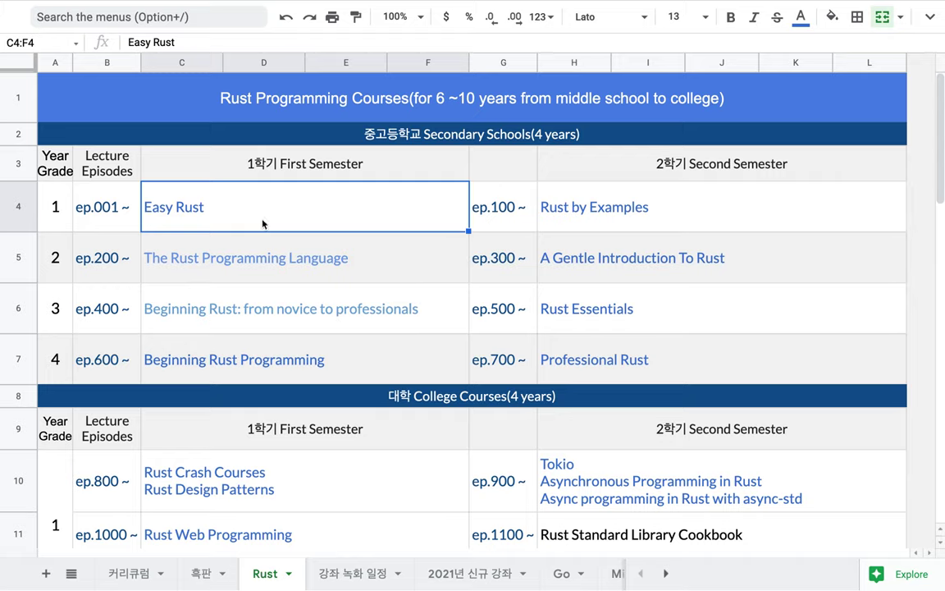
pyautogui.moveTo(255, 215)
pyautogui.mouseDown()
pyautogui.moveTo(576, 292)
pyautogui.moveTo(574, 353)
pyautogui.mouseUp()
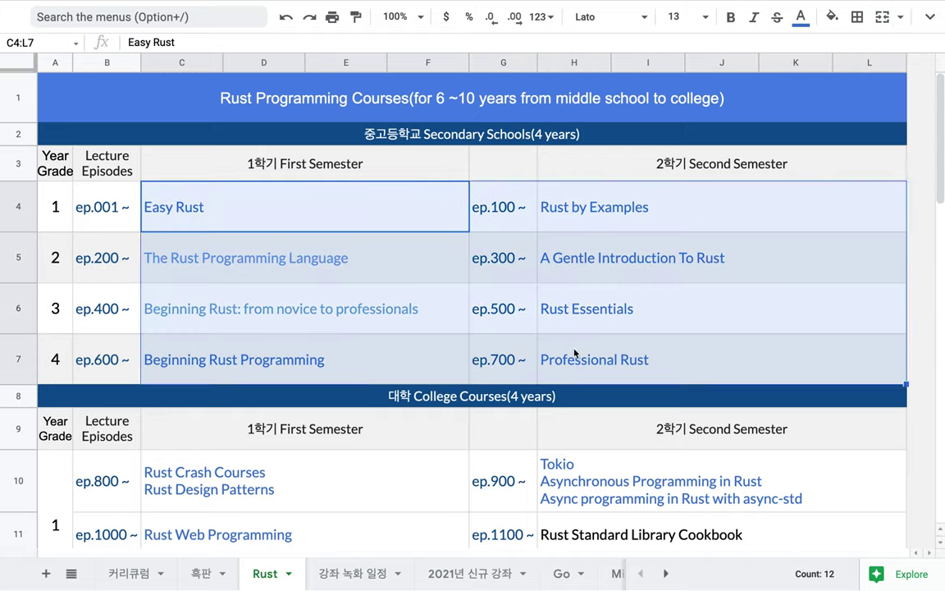
pyautogui.scroll(-5, 575, 354)
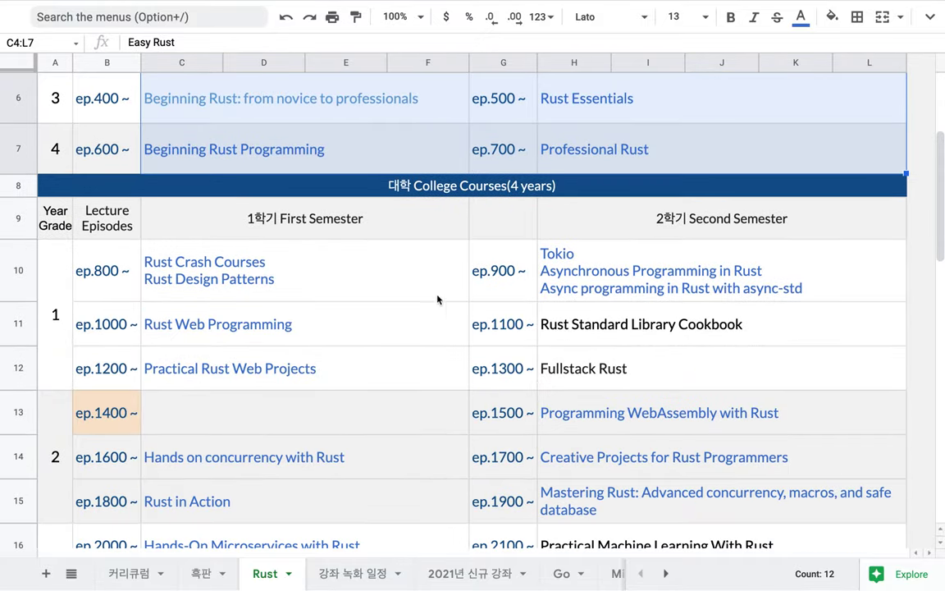
pyautogui.click(460, 306)
pyautogui.moveTo(543, 314); pyautogui.dragTo(647, 439)
pyautogui.scroll(5, 615, 390)
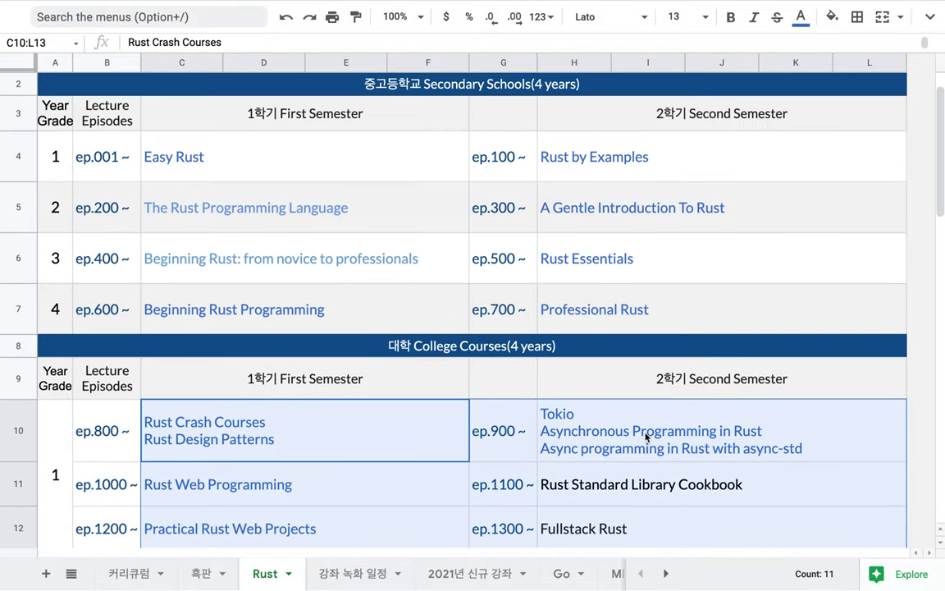
pyautogui.moveTo(418, 215); pyautogui.dragTo(667, 348)
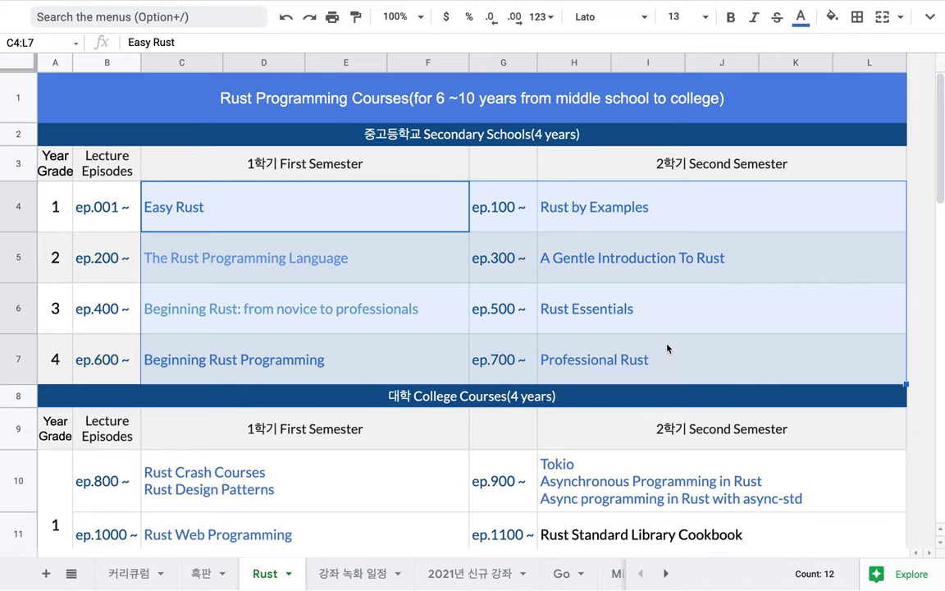
pyautogui.scroll(-5, 667, 349)
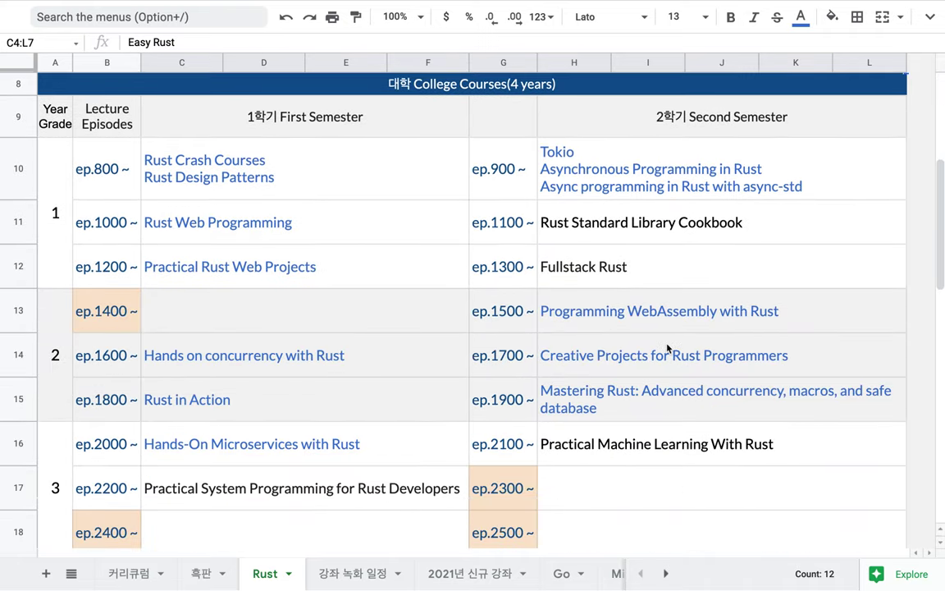
pyautogui.moveTo(336, 191); pyautogui.dragTo(654, 261)
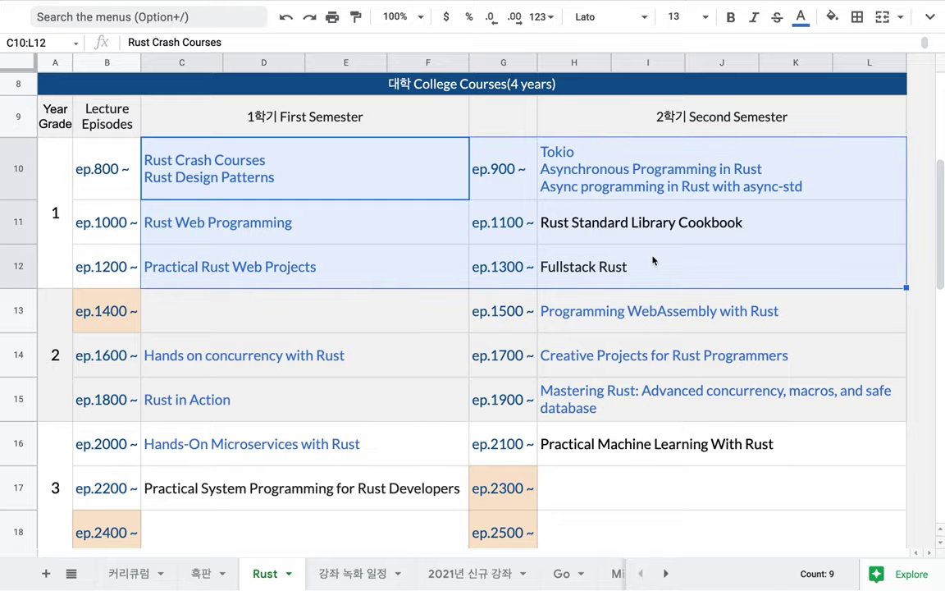
# Check the 흑판 and 커리큘럼 sheets, and re-examine the secondary and college courses on the Rust sheet
pyautogui.click(202, 573)
pyautogui.doubleClick(317, 254)
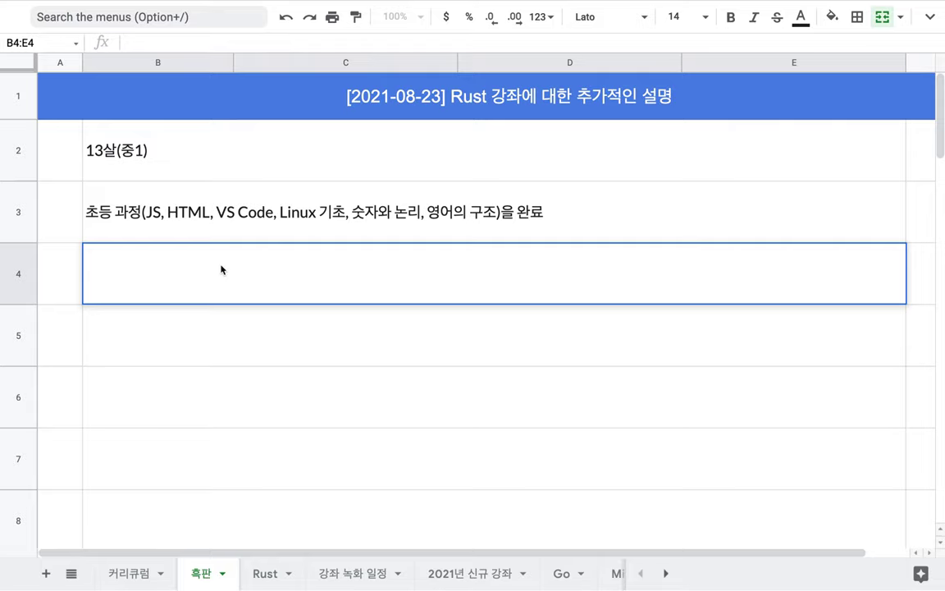
pyautogui.click(141, 575)
pyautogui.click(197, 576)
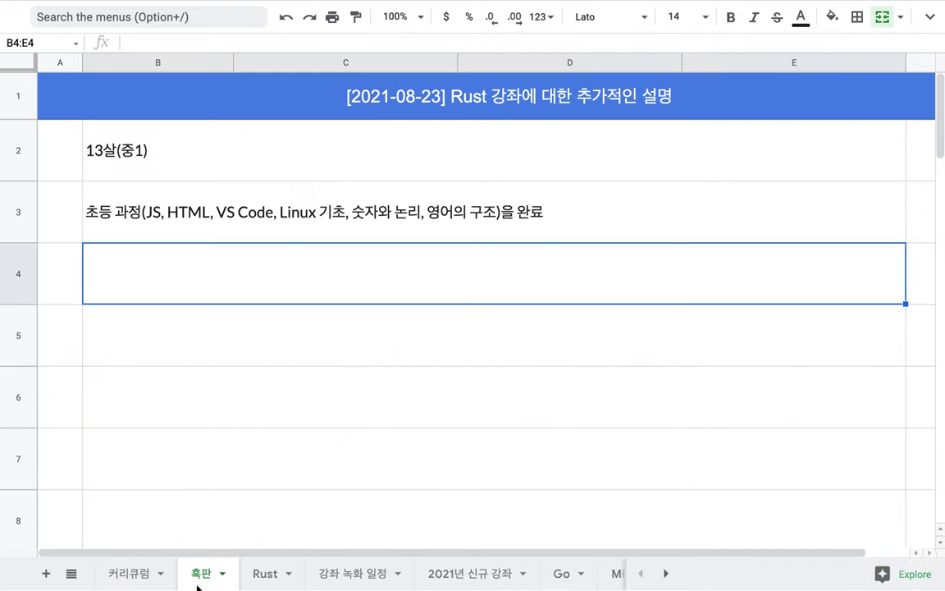
pyautogui.click(264, 576)
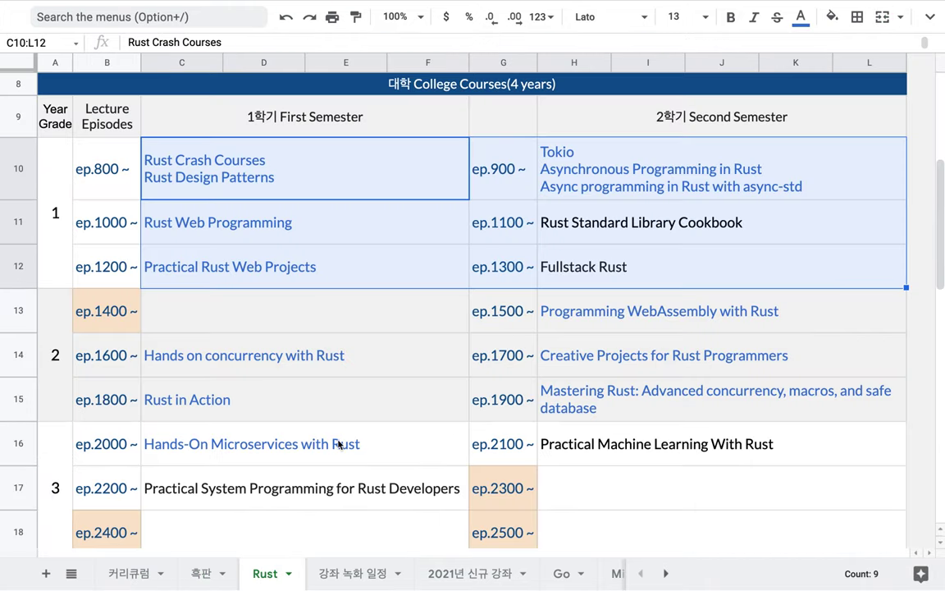
pyautogui.scroll(3, 337, 445)
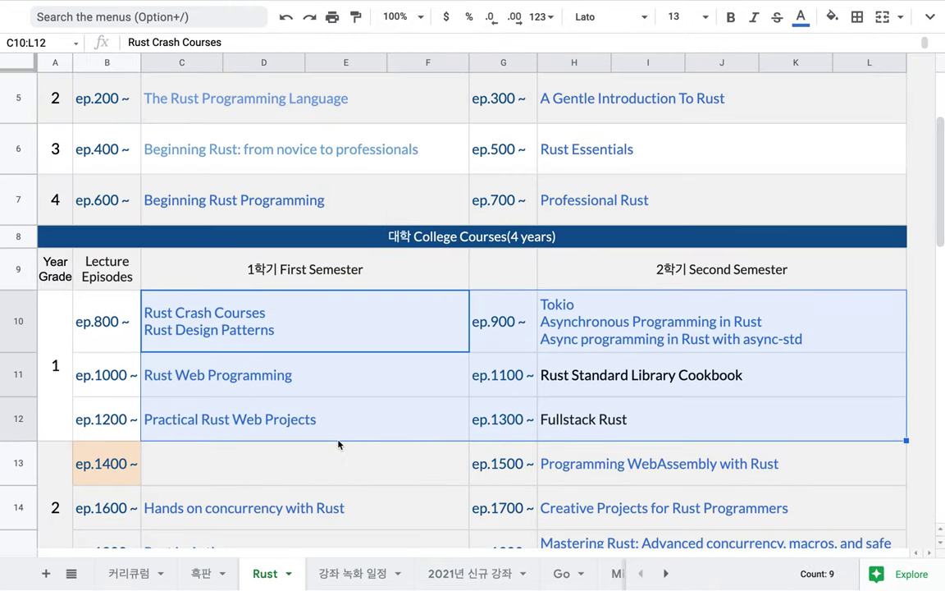
pyautogui.scroll(-3, 338, 443)
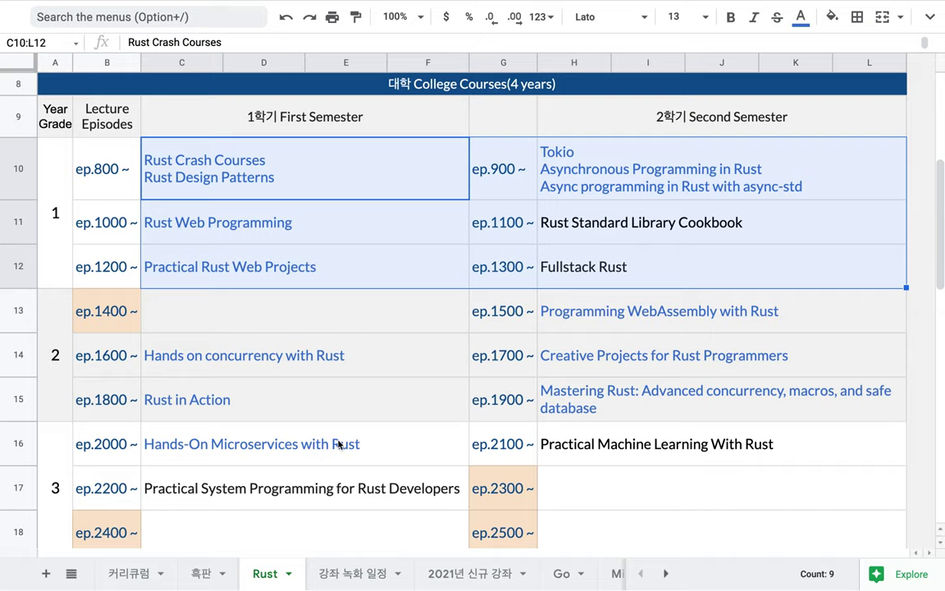
# Enter "선생(앞 선, 살 생)" in merged cell B4:E4 on the 흑판 sheet
pyautogui.click(205, 573)
pyautogui.write('서ㄴ생(')
pyautogui.write('앞 선,')
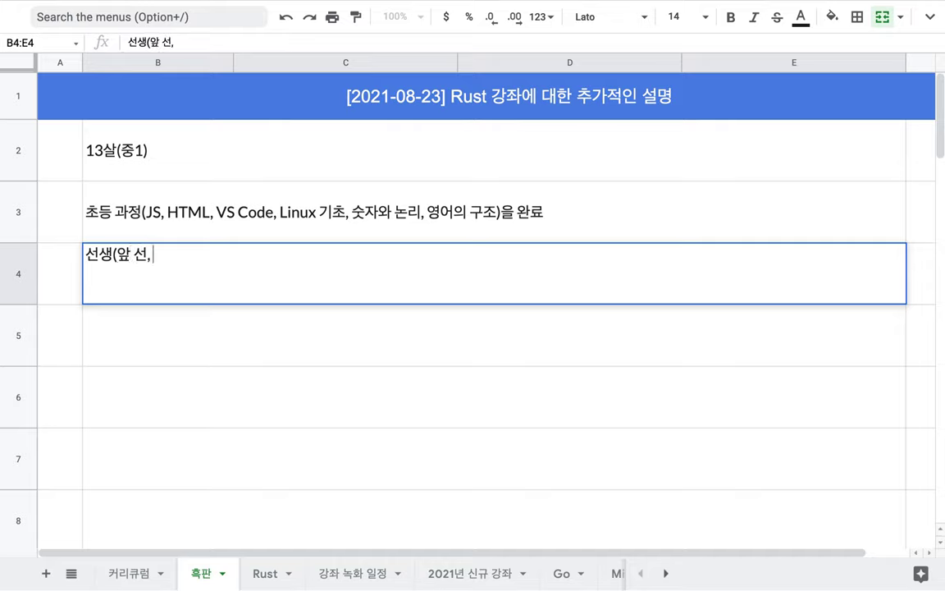
pyautogui.write(' 살 생)')
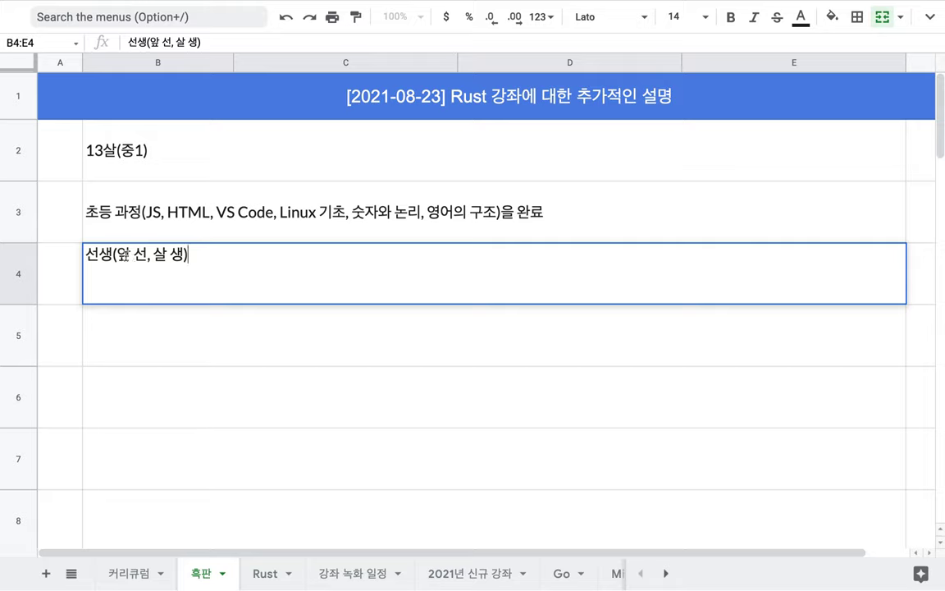
# Change the text in parentheses after 선생 to "먼저 공부한 사람" and append "=> 여러분도 공부가 즐거워야 한다." in B4:E4
pyautogui.moveTo(119, 255); pyautogui.dragTo(194, 255)
pyautogui.write('먼')
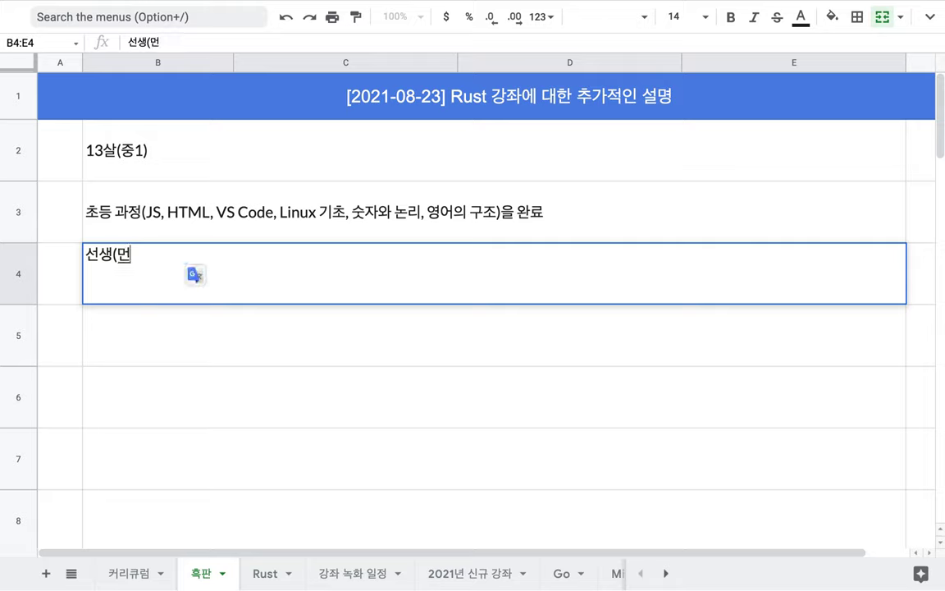
pyautogui.write('저 공부한 사람)')
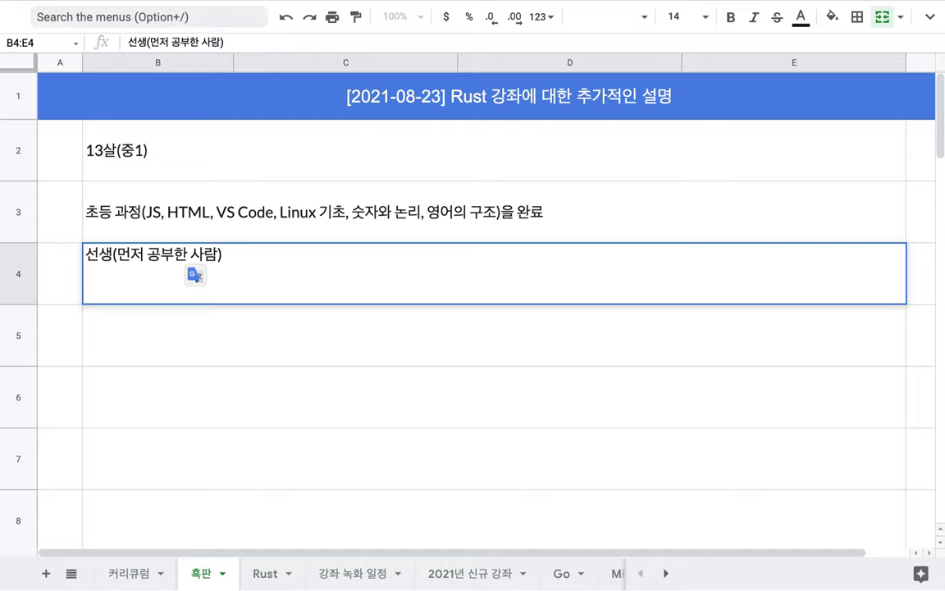
pyautogui.write(' => 여러분도 공')
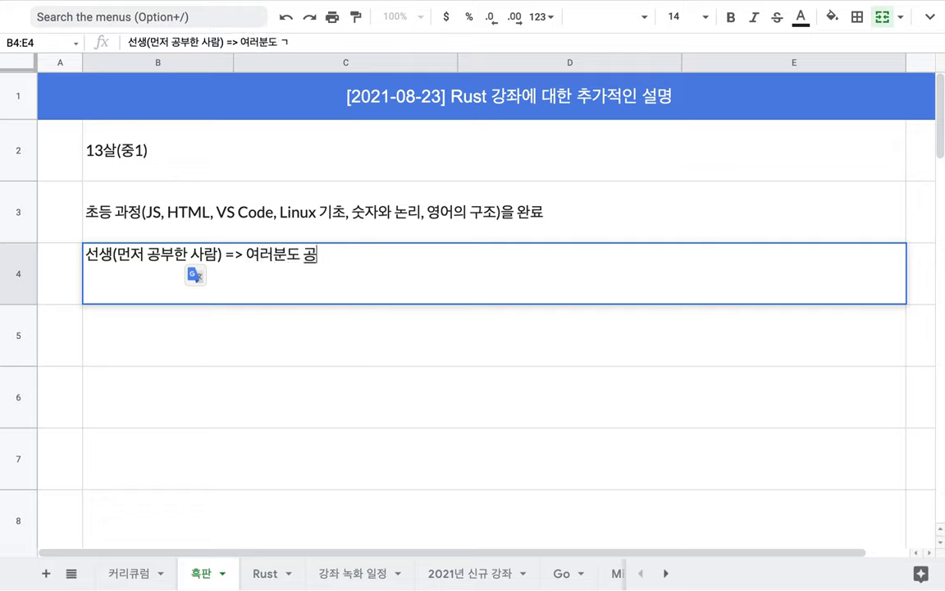
pyautogui.write('부가 즐거워야 ㅎ')
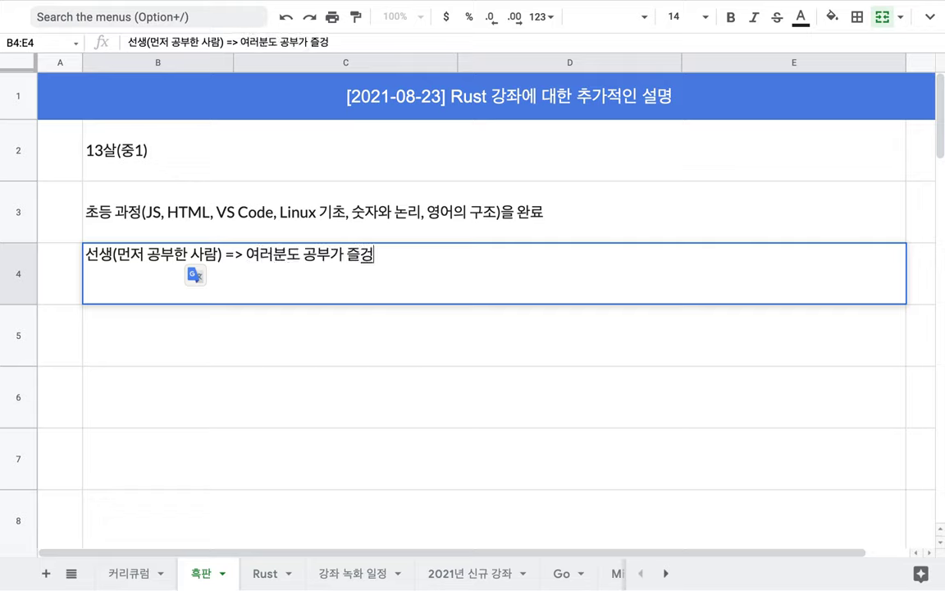
pyautogui.write('한다.')
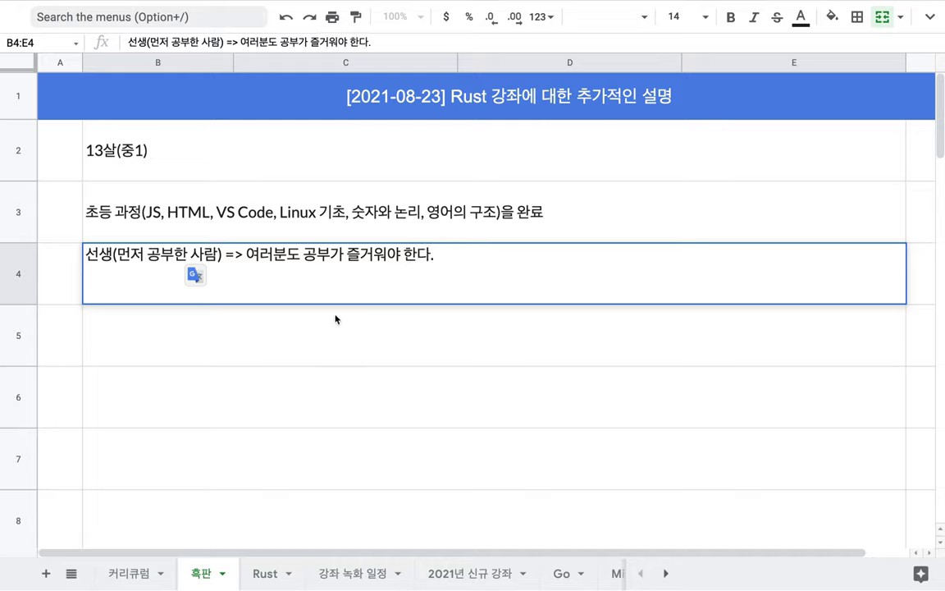
pyautogui.press('Return')
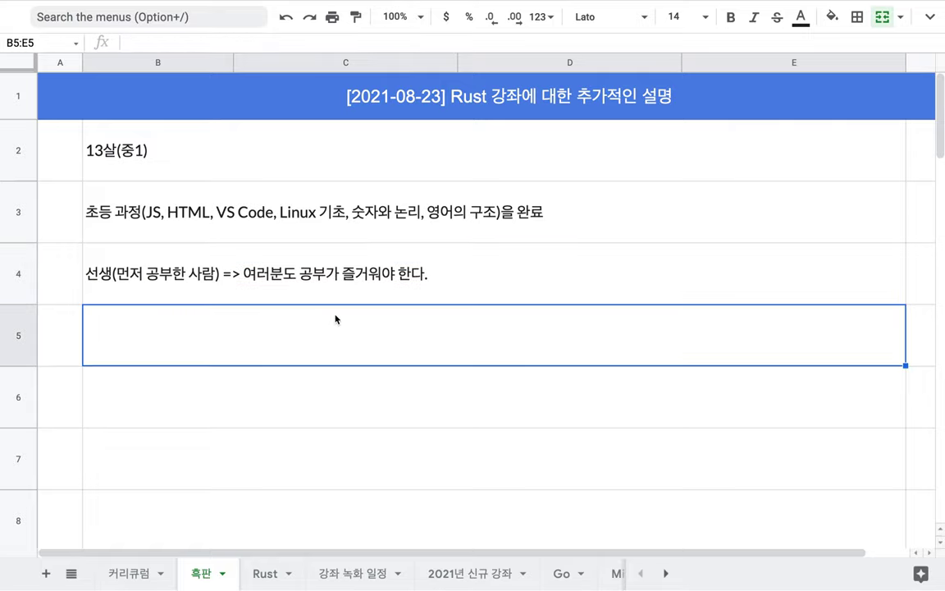
# Review the Rust sheet's courses from Easy Rust to Designing a language(Gleam) and Job Interview, including the fourth-year secondary row, and recheck the 흑판 notes
pyautogui.click(270, 579)
pyautogui.click(421, 288)
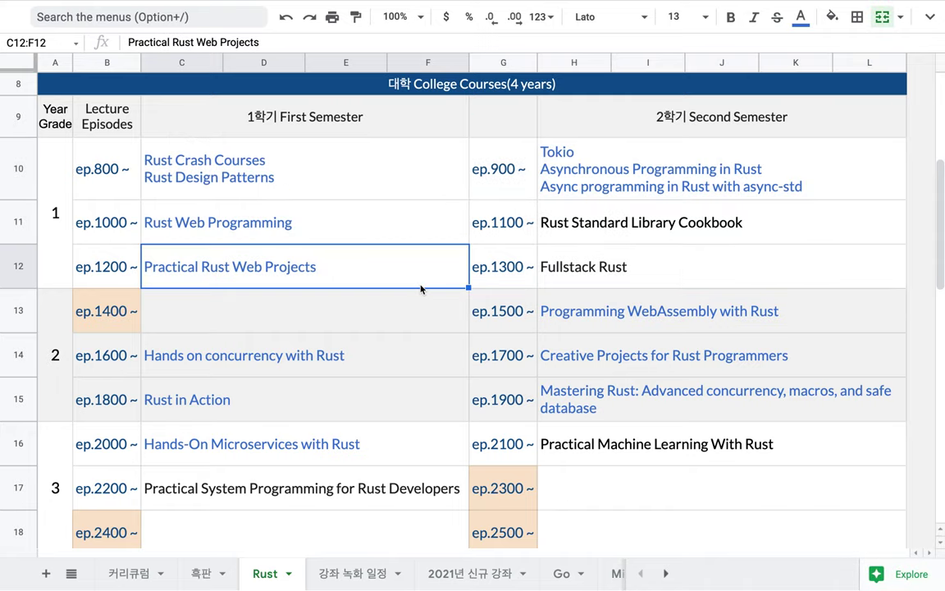
pyautogui.scroll(5, 421, 288)
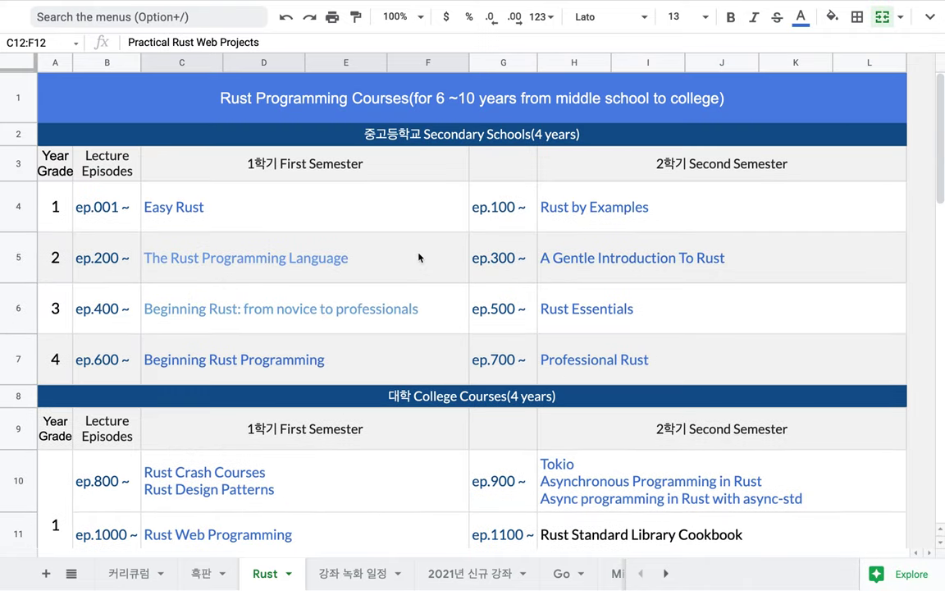
pyautogui.click(359, 191)
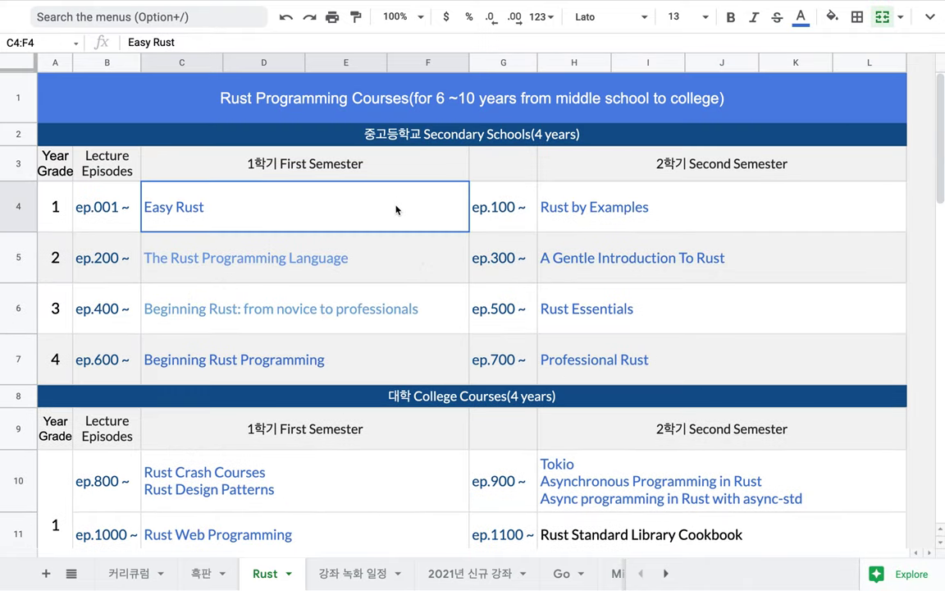
pyautogui.moveTo(593, 259); pyautogui.dragTo(588, 302)
pyautogui.scroll(-7, 588, 302)
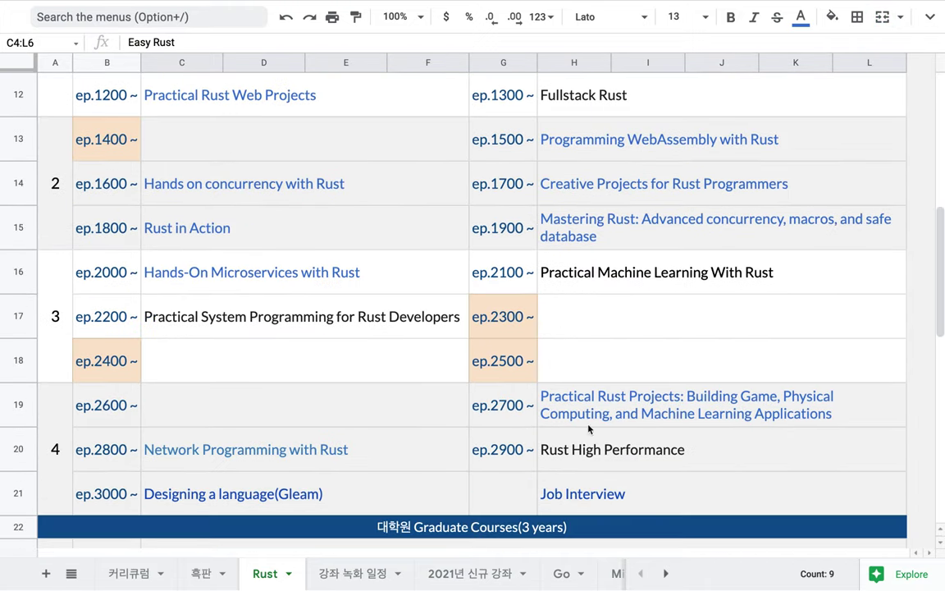
pyautogui.moveTo(611, 492); pyautogui.dragTo(330, 479)
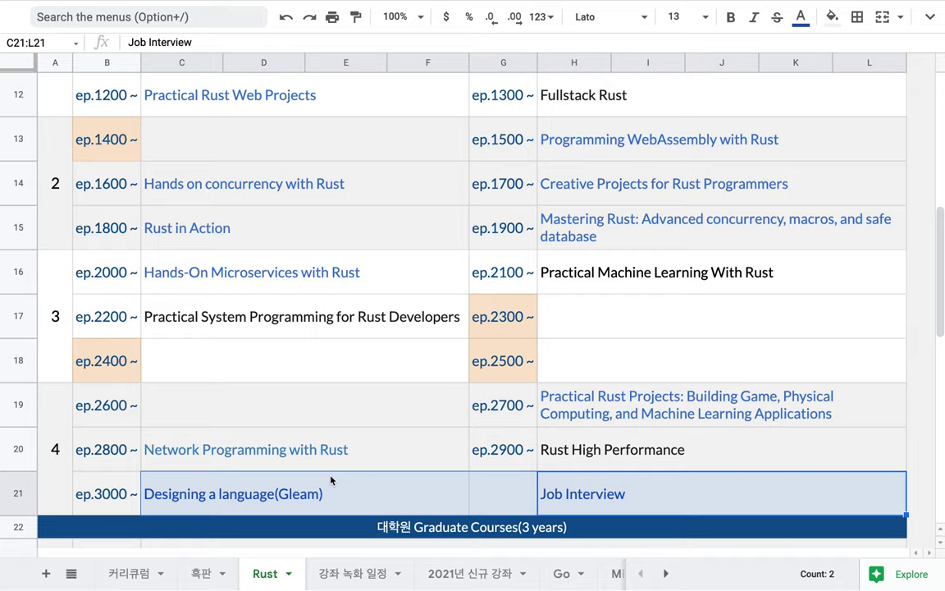
pyautogui.scroll(6, 337, 328)
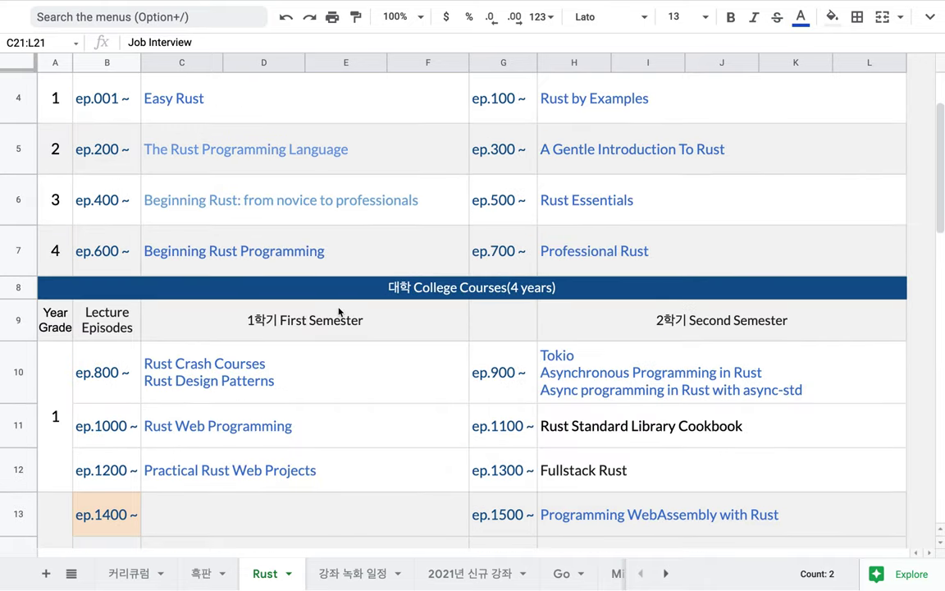
pyautogui.moveTo(333, 244); pyautogui.dragTo(597, 248)
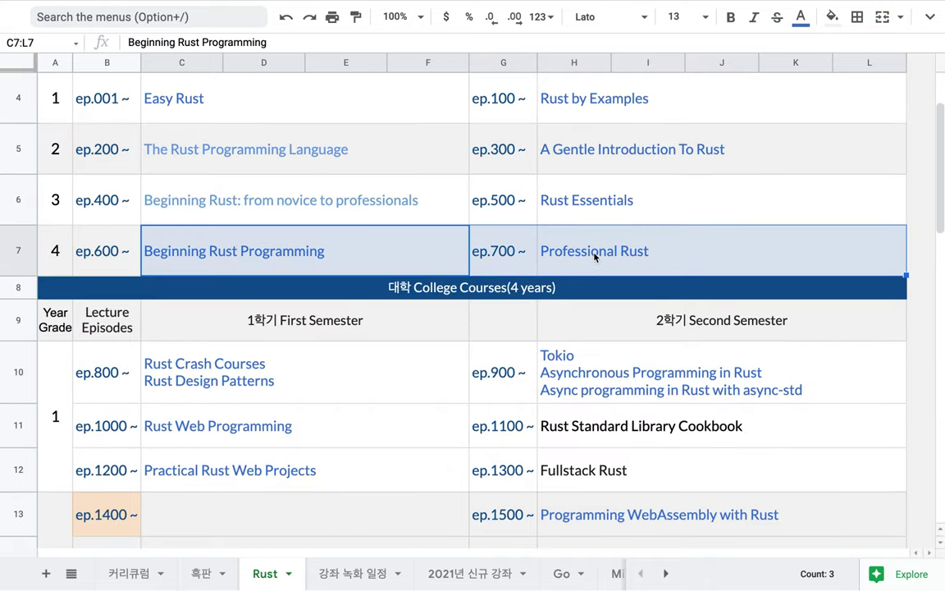
pyautogui.click(201, 573)
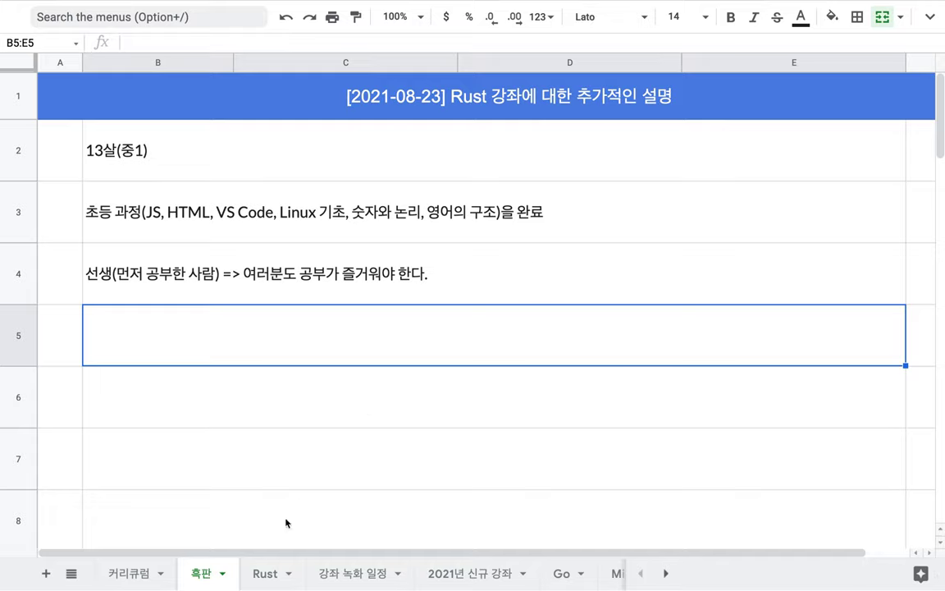
pyautogui.click(265, 574)
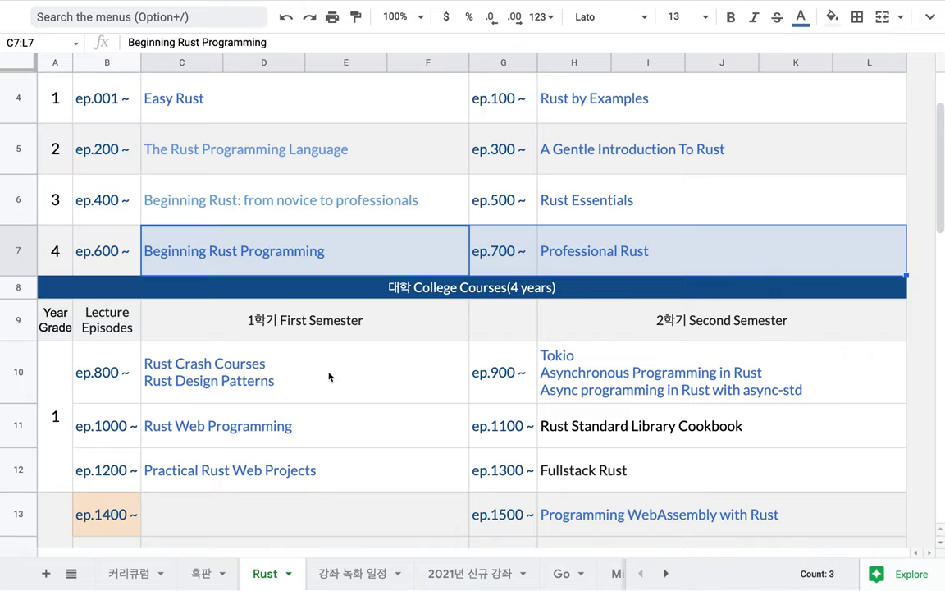
pyautogui.scroll(2, 345, 317)
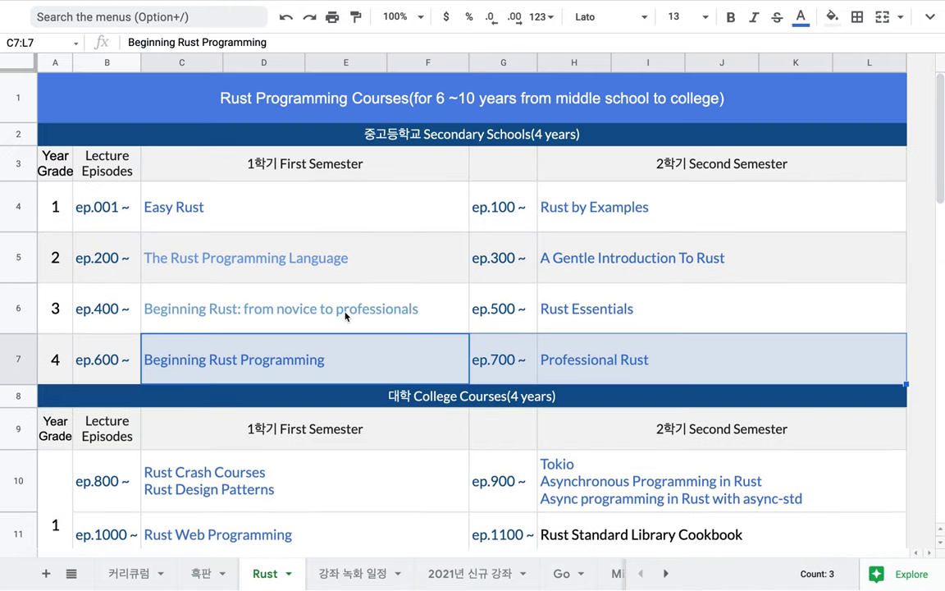
# Walk through the Rust sheet's curriculum again from Easy Rust through Mastering Rust and Rust in Action to the Job Interview entry
pyautogui.click(356, 227)
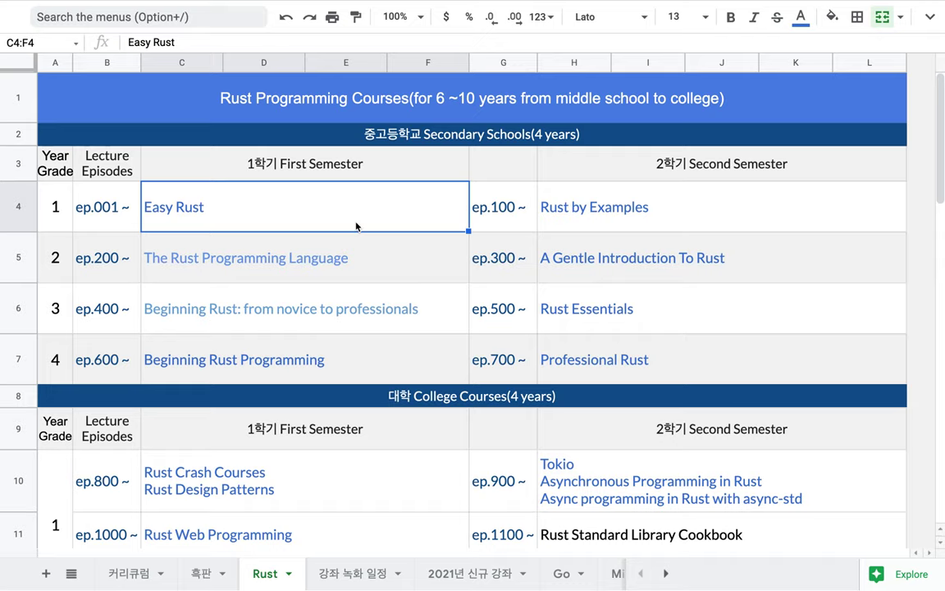
pyautogui.scroll(-4, 356, 226)
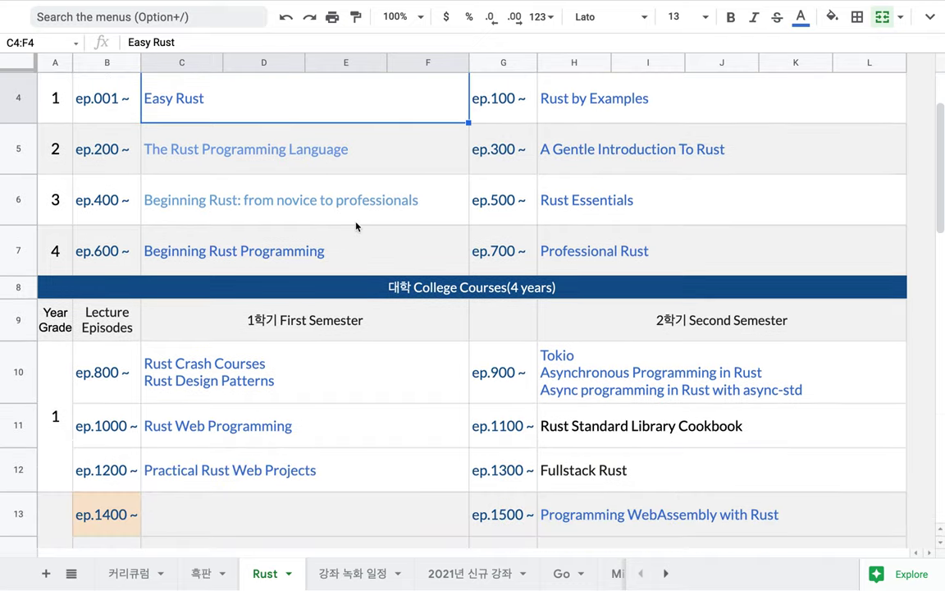
pyautogui.scroll(-6, 356, 226)
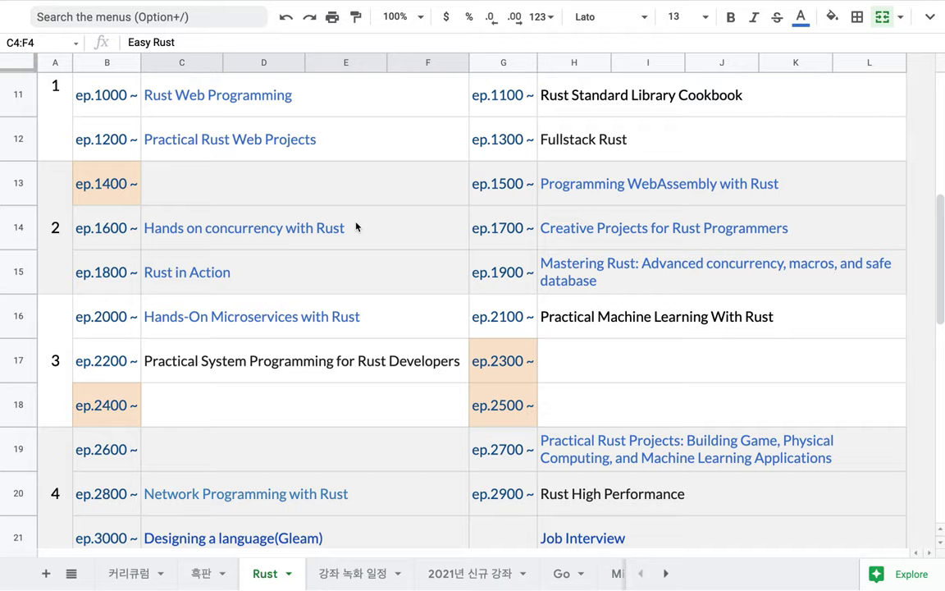
pyautogui.click(548, 283)
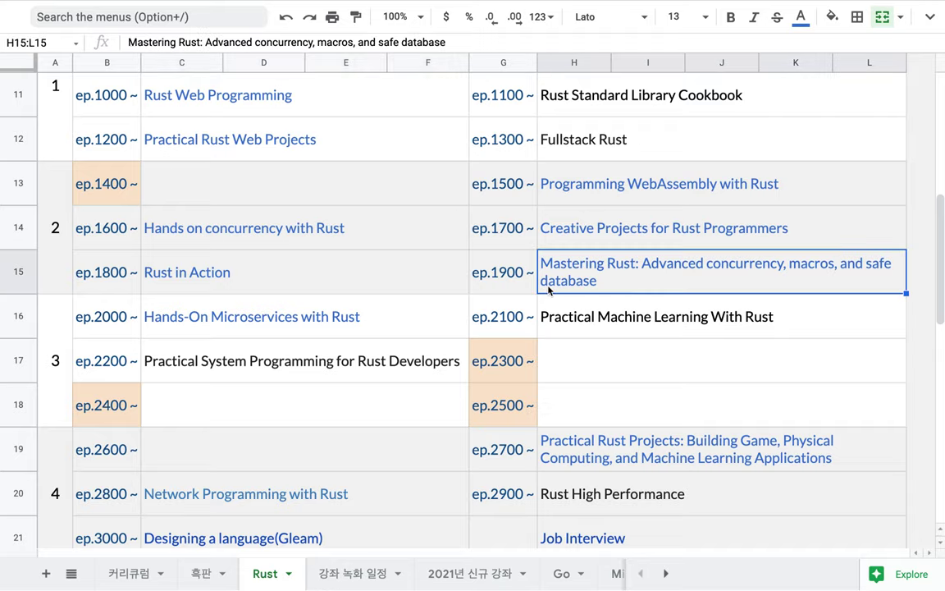
pyautogui.click(393, 289)
pyautogui.scroll(-2, 391, 332)
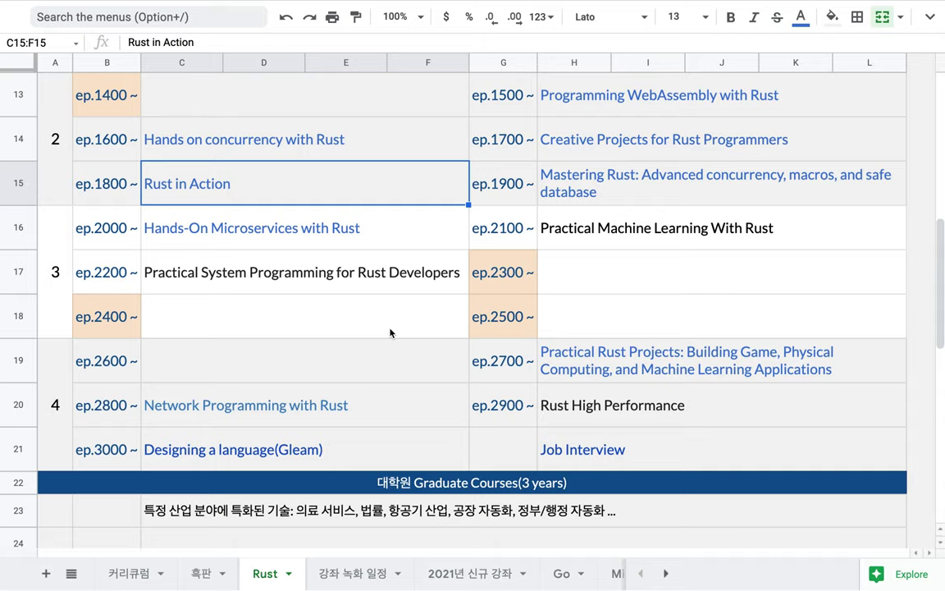
pyautogui.click(562, 440)
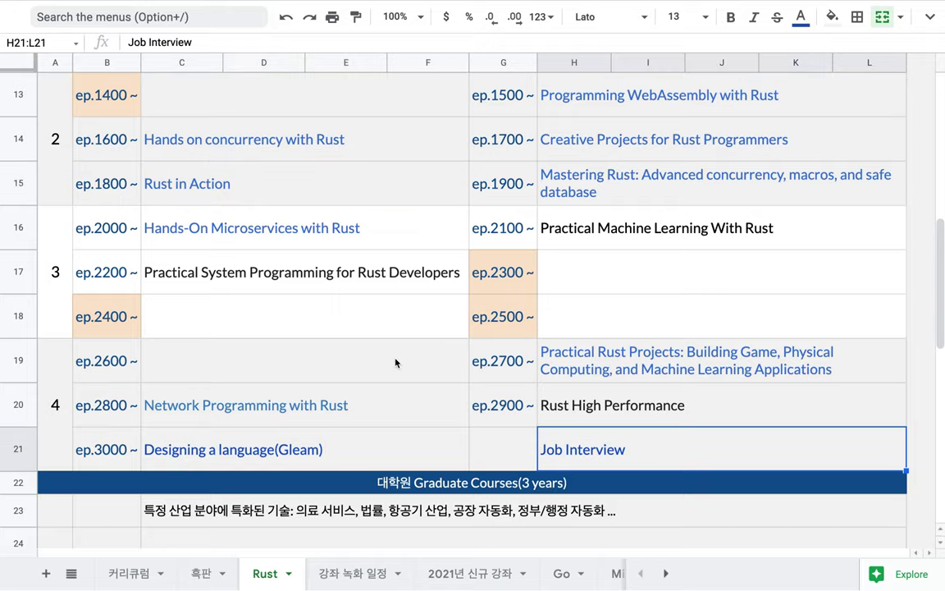
pyautogui.scroll(10, 394, 363)
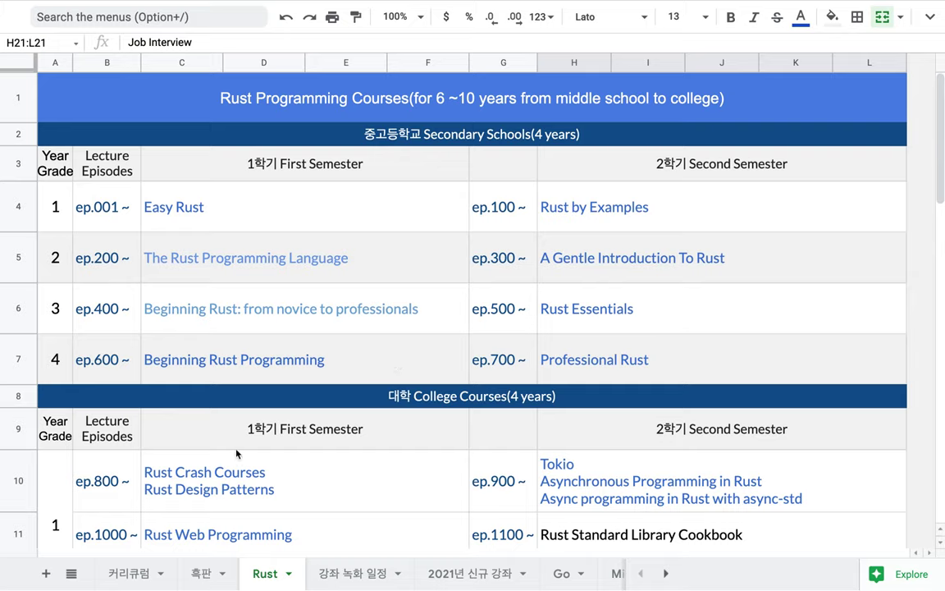
# Leave the Courses spreadsheet and bring up the already open Rust Playground chapter of the Easy Rust book in Chrome
pyautogui.moveTo(174, 5)
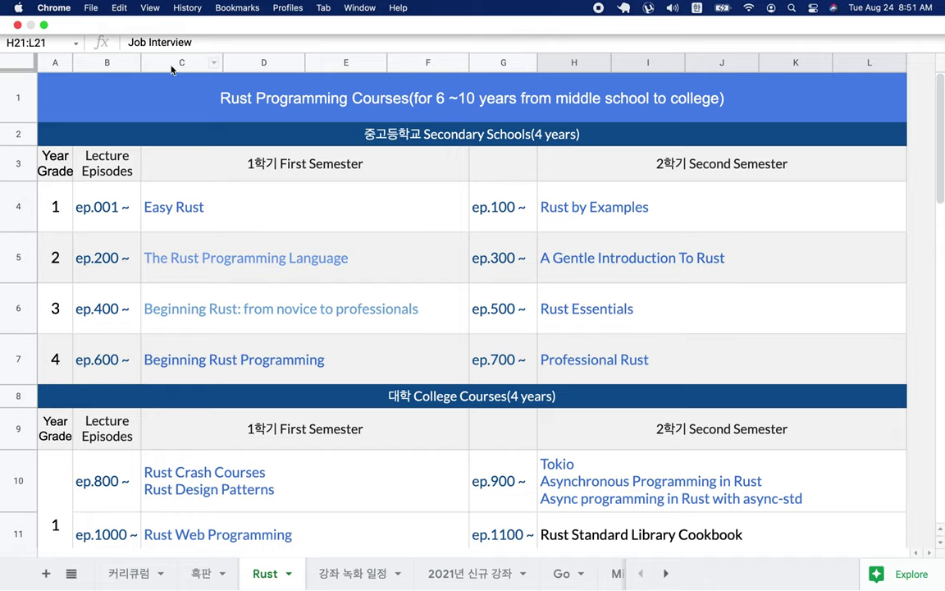
pyautogui.hotkey('ctrl', 'Right')
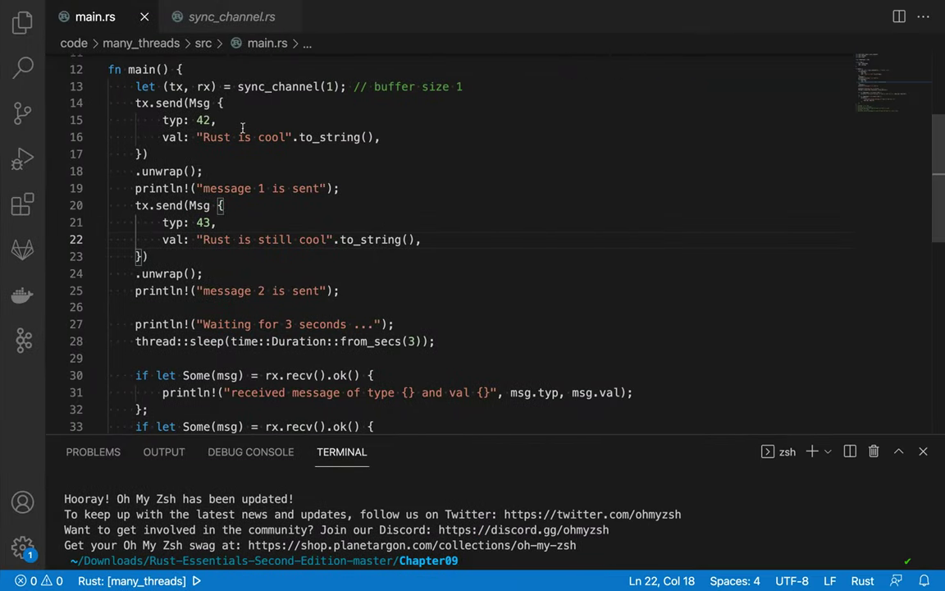
pyautogui.hotkey('ctrl', 'Left')
pyautogui.moveTo(36, 5)
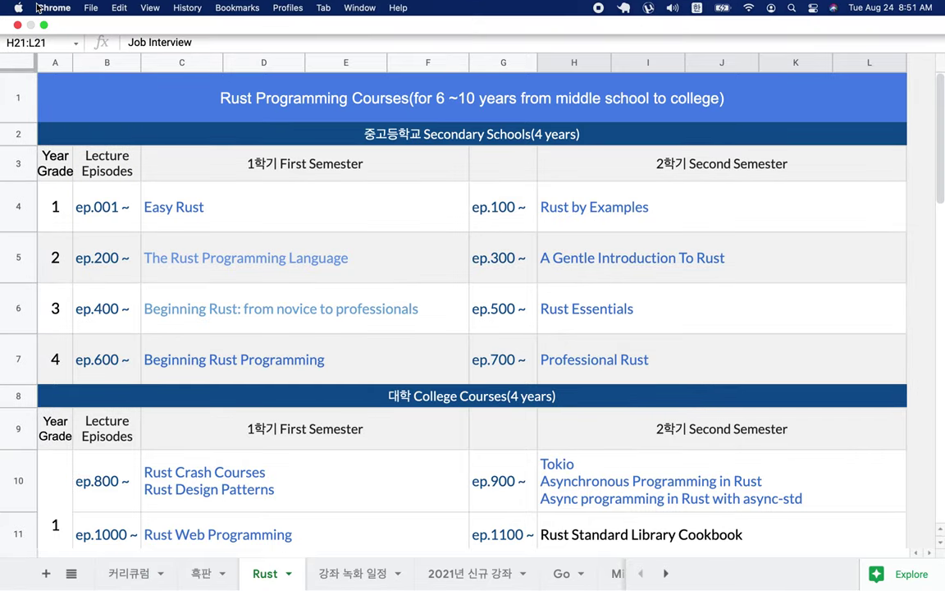
pyautogui.click(44, 26)
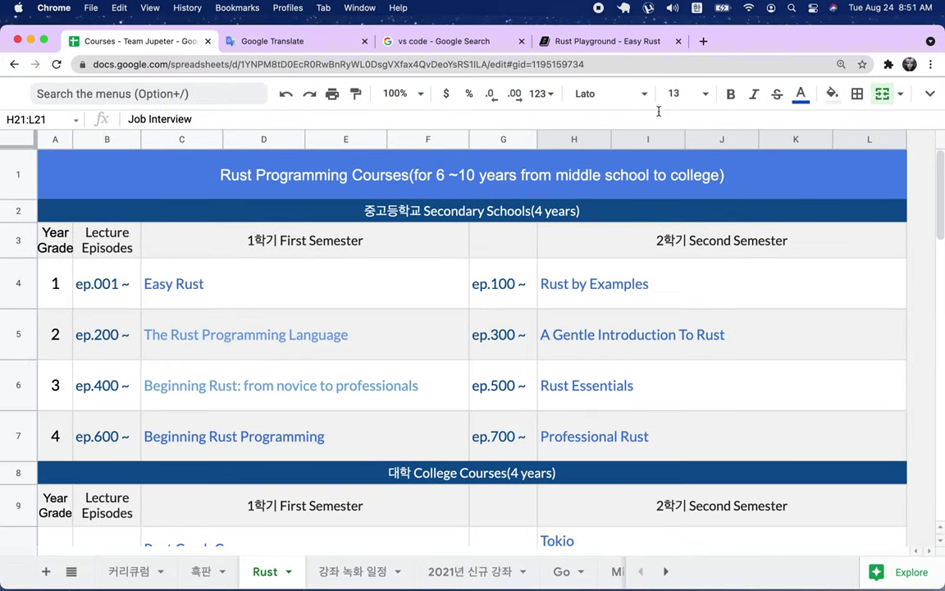
pyautogui.click(605, 41)
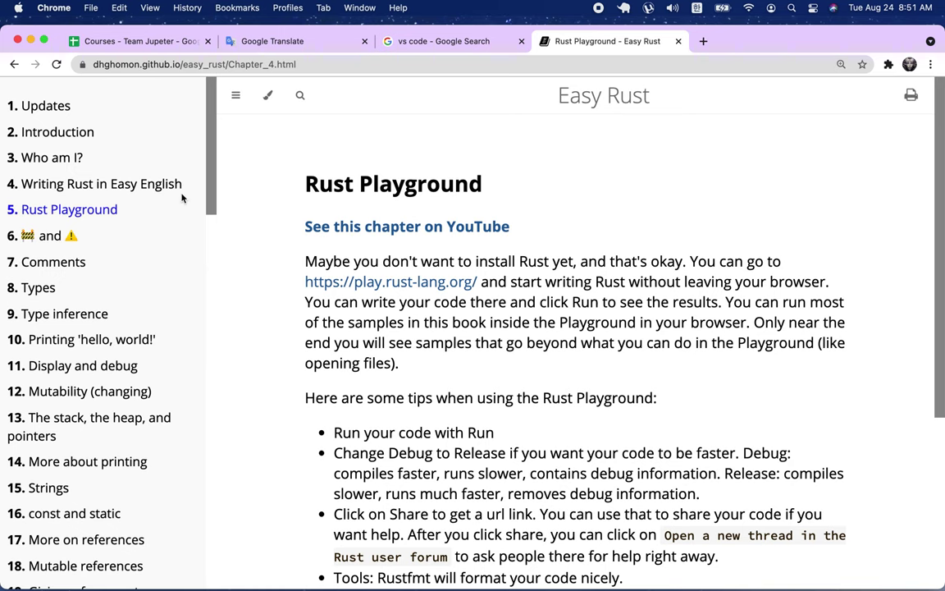